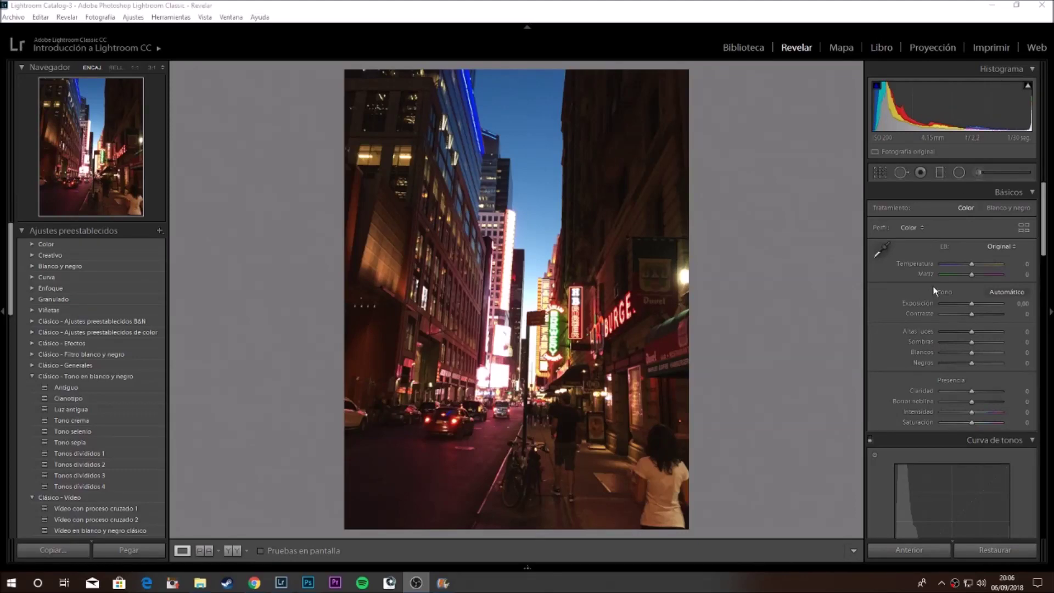
Cool the white balance to Temp -45 and Tint -17, and lower Contrast to -28.
{"action": "mouse_move", "coordinate": [969, 265]}
{"action": "left_mouse_down"}
{"action": "mouse_move", "coordinate": [986, 261]}
{"action": "mouse_move", "coordinate": [958, 267]}
{"action": "left_mouse_up"}
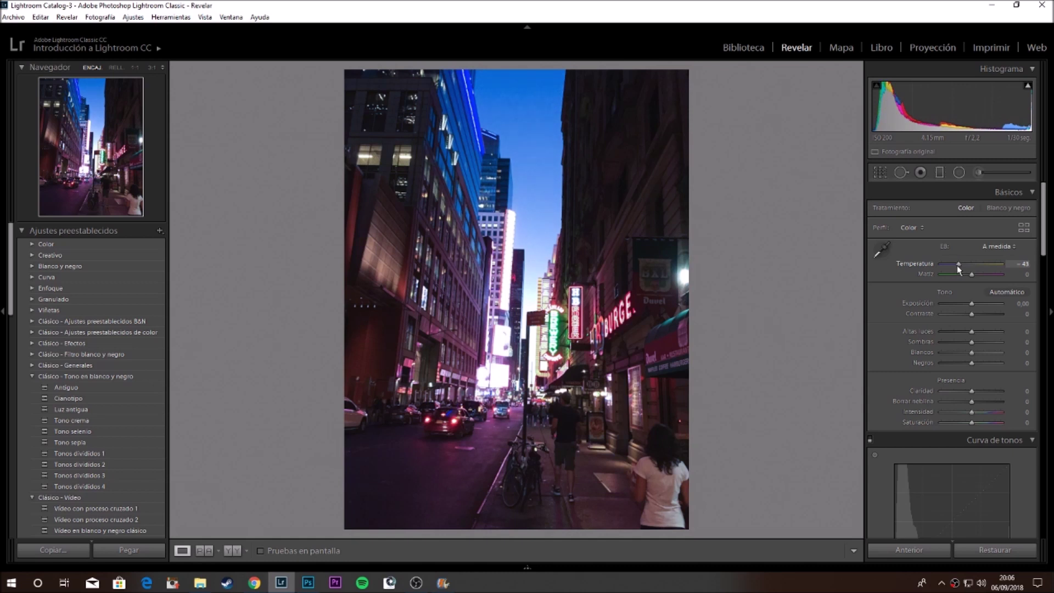
{"action": "mouse_move", "coordinate": [958, 265]}
{"action": "left_mouse_down"}
{"action": "mouse_move", "coordinate": [950, 272]}
{"action": "mouse_move", "coordinate": [976, 275]}
{"action": "mouse_move", "coordinate": [964, 274]}
{"action": "left_mouse_up"}
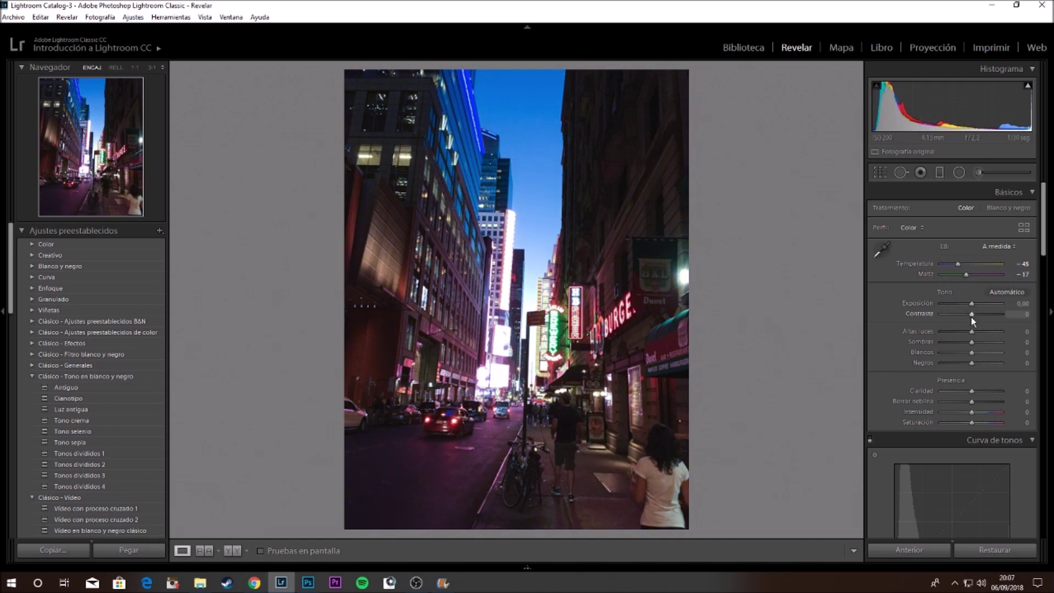
{"action": "left_click_drag", "start_coordinate": [971, 315], "coordinate": [963, 313]}
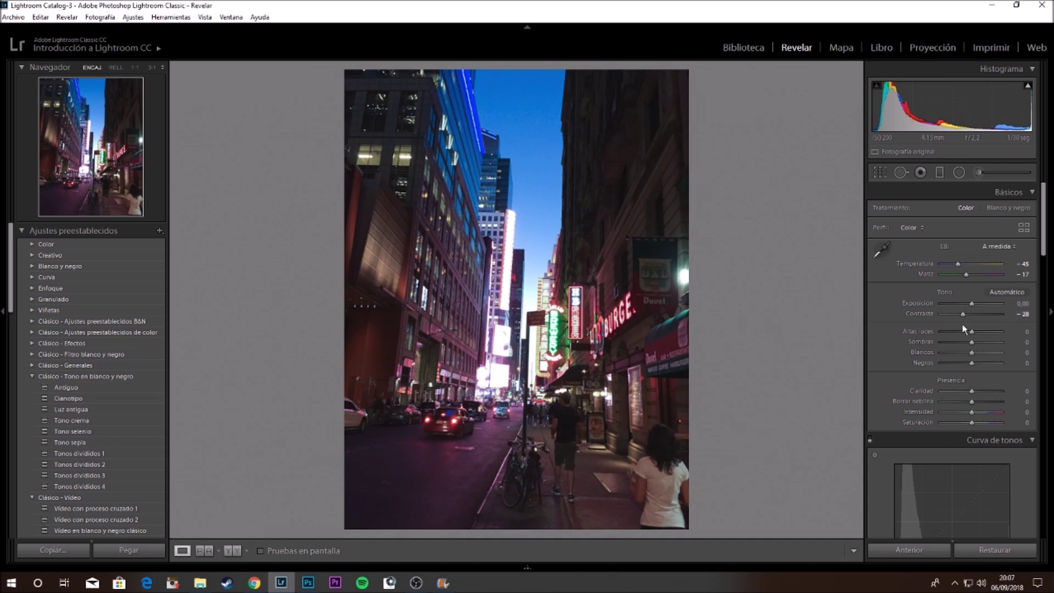
Raise Exposure to +0.69 and pull Highlights to -100, comparing briefly with the original.
{"action": "mouse_move", "coordinate": [971, 332]}
{"action": "left_mouse_down"}
{"action": "mouse_move", "coordinate": [955, 339]}
{"action": "mouse_move", "coordinate": [988, 344]}
{"action": "left_mouse_up"}
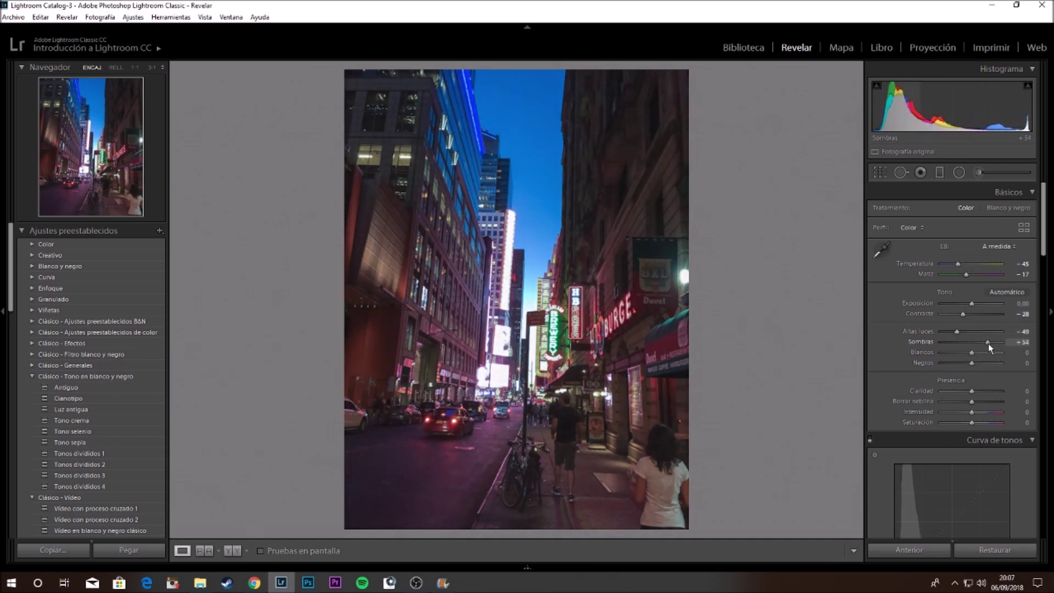
{"action": "left_click_drag", "start_coordinate": [971, 303], "coordinate": [975, 302]}
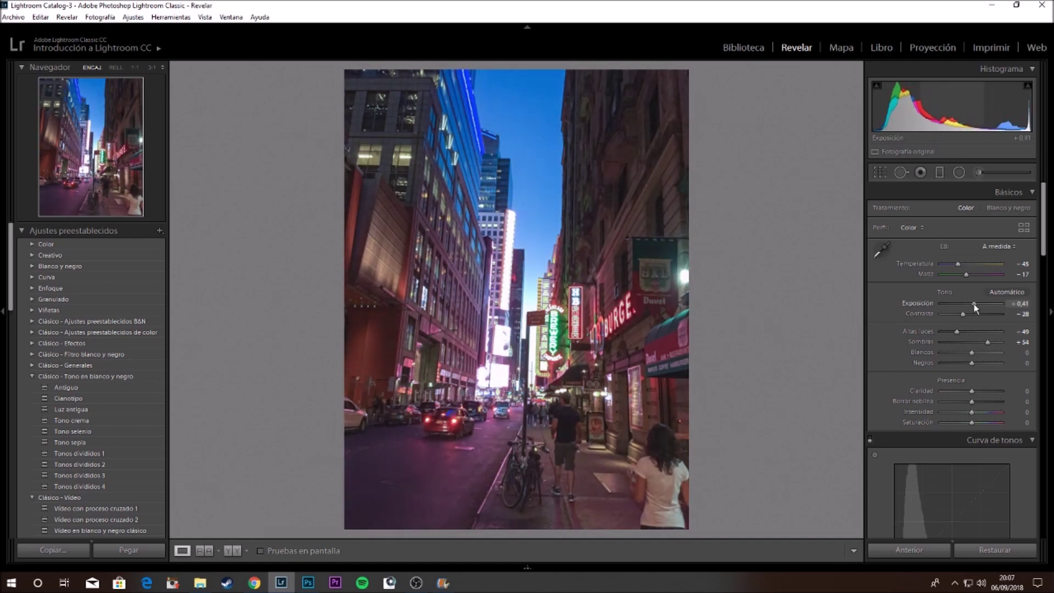
{"action": "mouse_move", "coordinate": [976, 302]}
{"action": "left_mouse_down"}
{"action": "mouse_move", "coordinate": [941, 331]}
{"action": "mouse_move", "coordinate": [1002, 342]}
{"action": "left_mouse_up"}
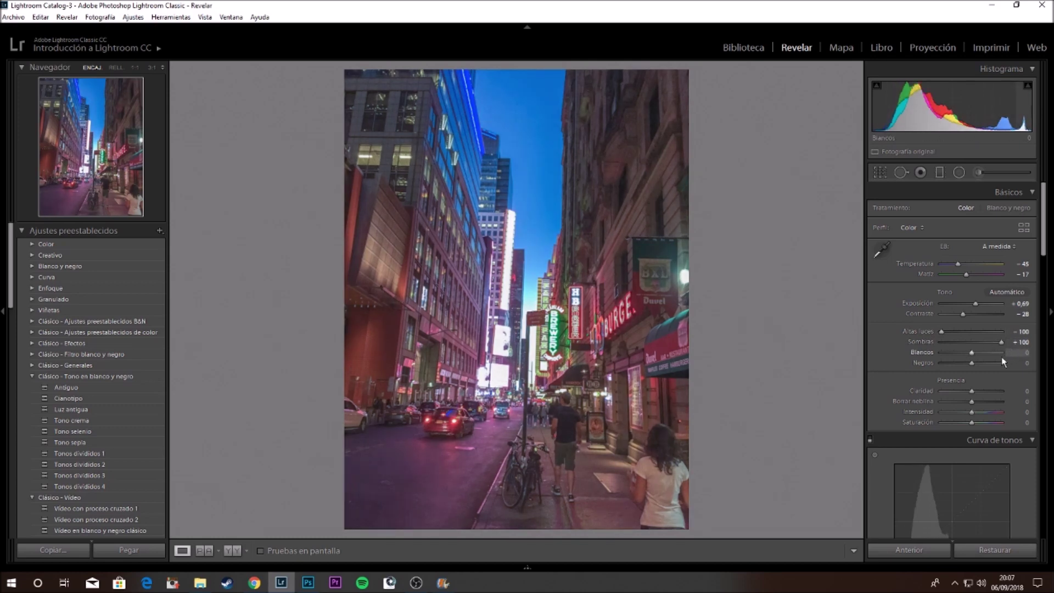
{"action": "left_click", "coordinate": [232, 551]}
{"action": "left_click", "coordinate": [181, 550]}
Set Whites to +23 and Blacks to +17 while previewing clipping, then compare with the original.
{"action": "left_click_drag", "start_coordinate": [971, 352], "coordinate": [976, 353]}
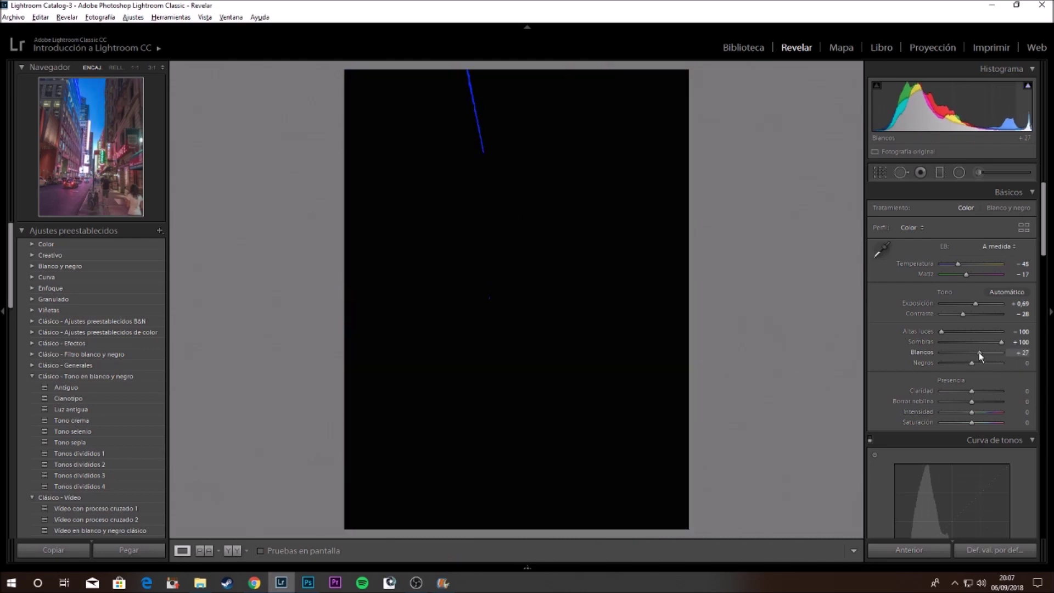
{"action": "left_click_drag", "start_coordinate": [978, 356], "coordinate": [979, 354]}
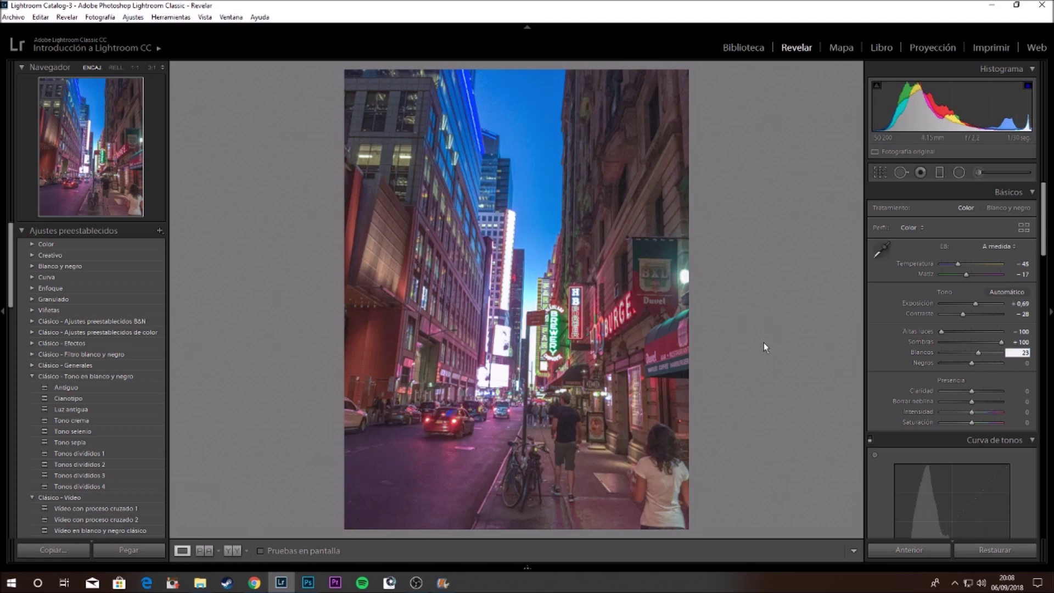
{"action": "left_click_drag", "start_coordinate": [972, 363], "coordinate": [976, 367]}
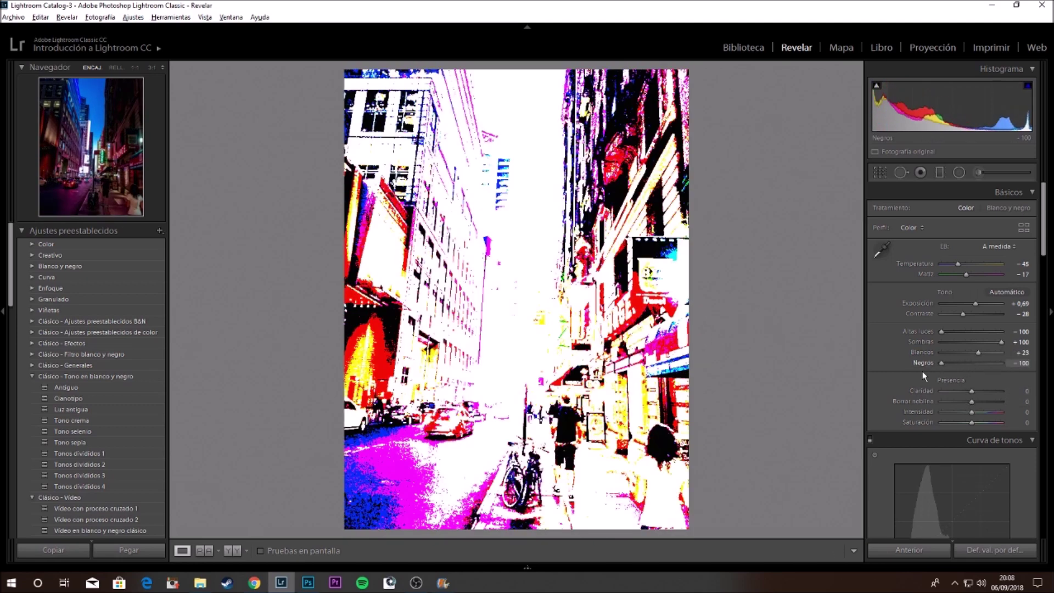
{"action": "left_click_drag", "start_coordinate": [977, 365], "coordinate": [973, 363]}
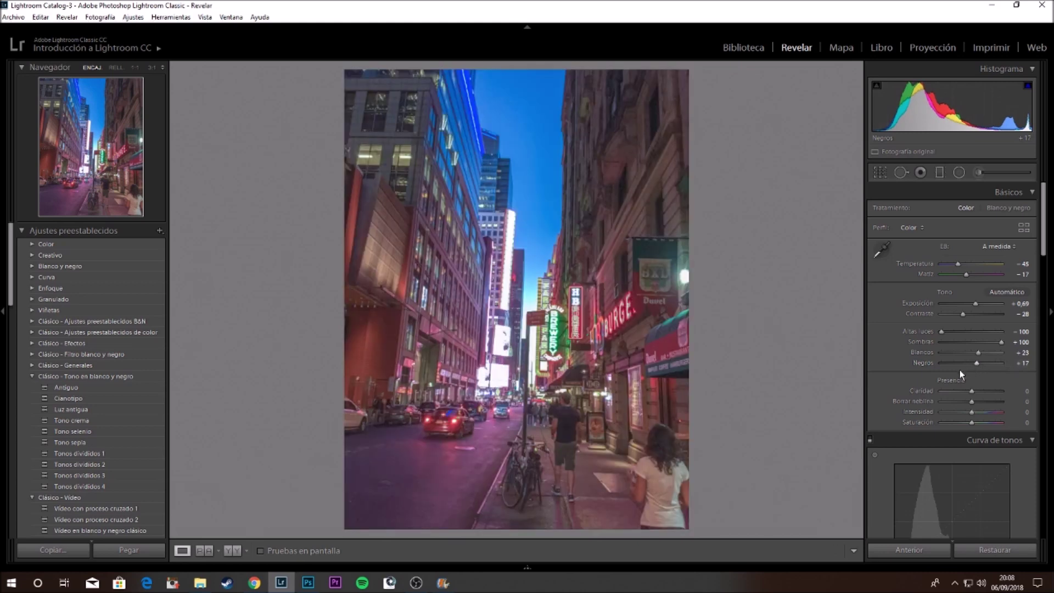
{"action": "left_click", "coordinate": [205, 550]}
Add Clarity of +65 to crisp up the detail.
{"action": "left_click", "coordinate": [181, 550]}
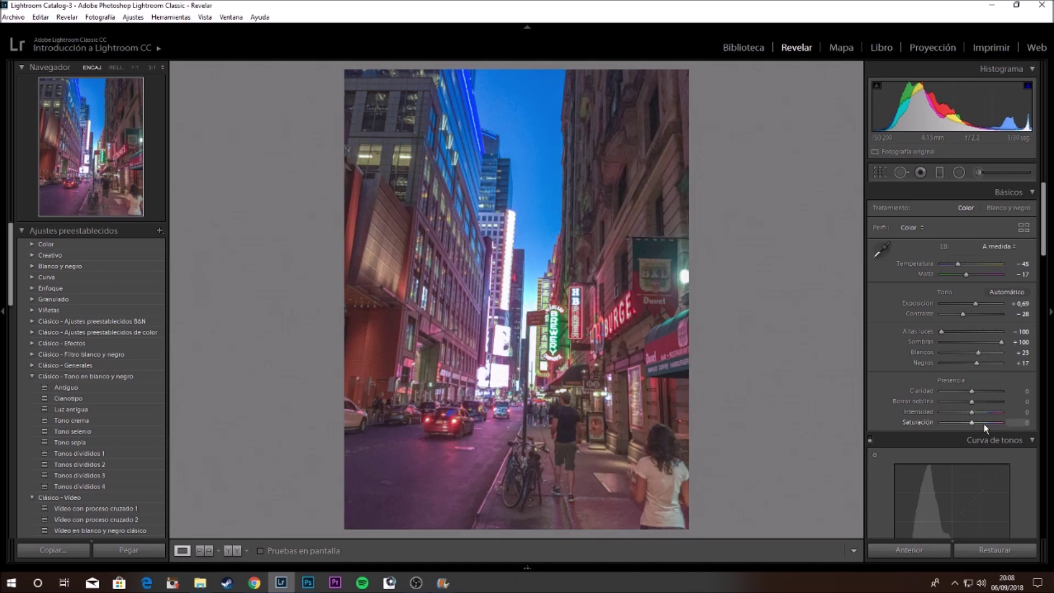
{"action": "left_click_drag", "start_coordinate": [972, 391], "coordinate": [992, 391]}
{"action": "mouse_move", "coordinate": [942, 332]}
{"action": "left_mouse_down"}
{"action": "mouse_move", "coordinate": [976, 340]}
{"action": "mouse_move", "coordinate": [926, 335]}
{"action": "left_mouse_up"}
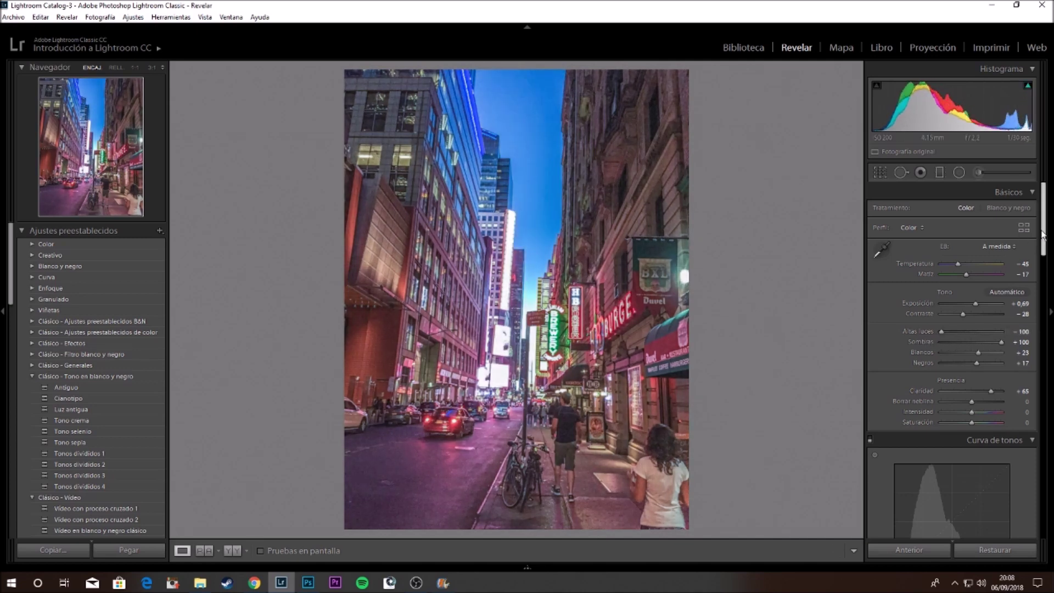
{"action": "left_click_drag", "start_coordinate": [1042, 235], "coordinate": [1013, 261]}
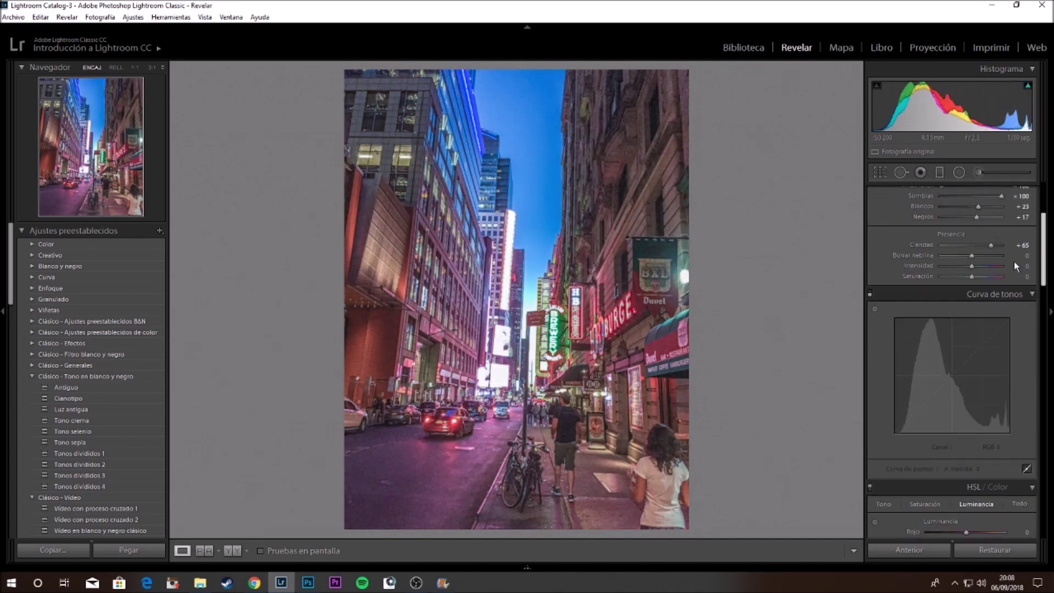
Enable the Tone Curve, try lifting its black point, undo that, and view before/after.
{"action": "left_click", "coordinate": [870, 293]}
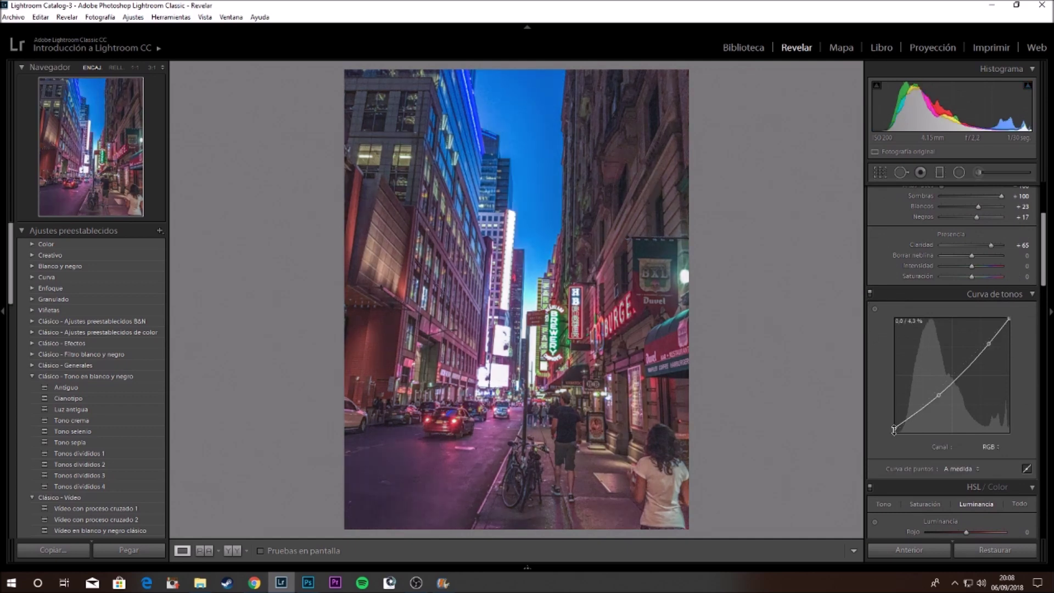
{"action": "left_click_drag", "start_coordinate": [893, 430], "coordinate": [893, 426]}
{"action": "key", "text": "ctrl+z"}
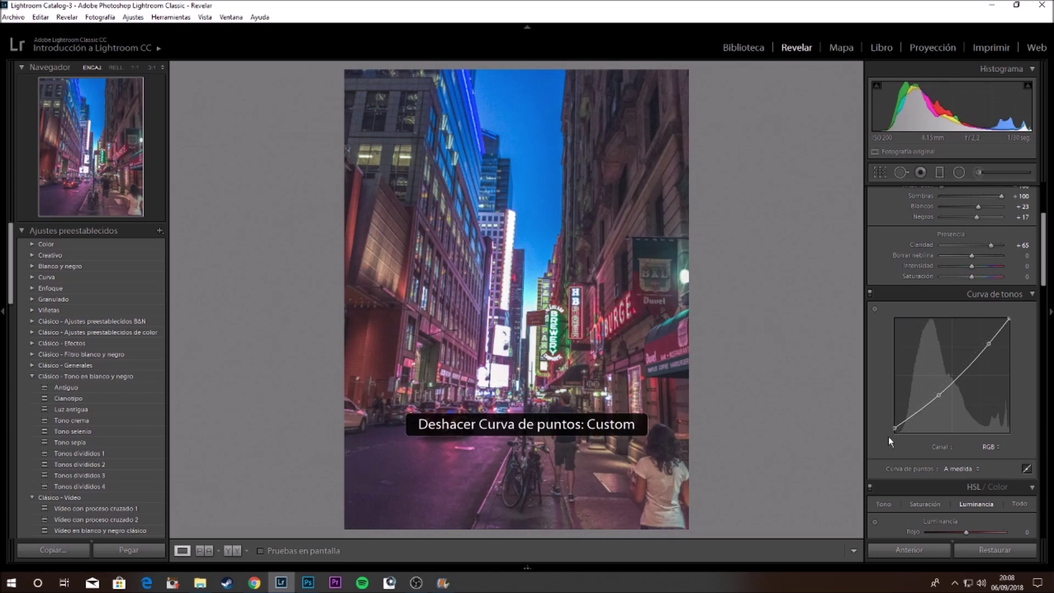
{"action": "left_click", "coordinate": [870, 293]}
{"action": "left_click", "coordinate": [229, 551]}
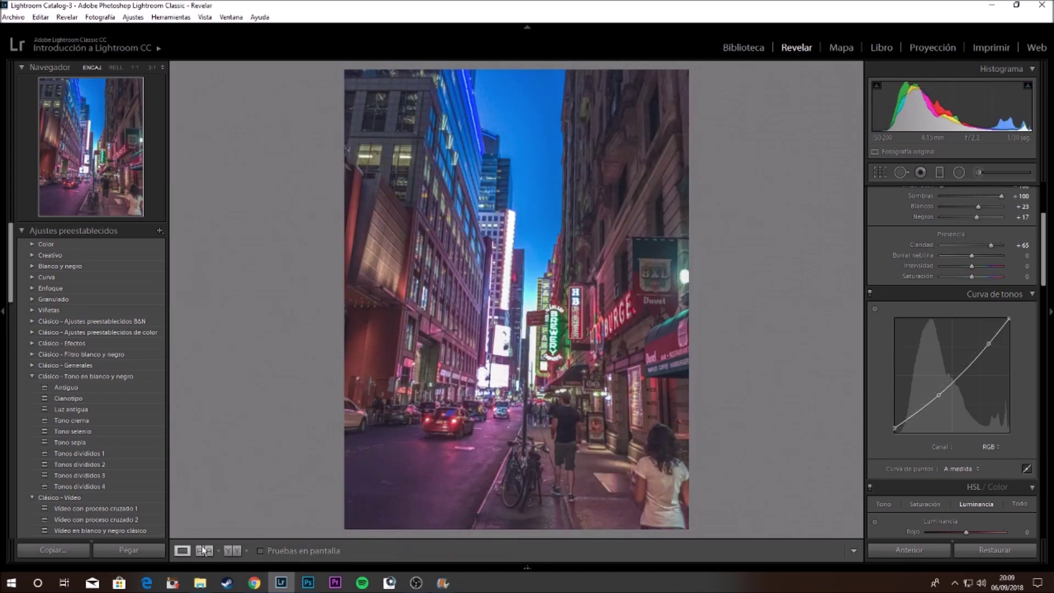
{"action": "scroll", "coordinate": [956, 311], "scroll_direction": "up", "scroll_amount": 1}
Set Vibrance to exactly 45 through its value field, then scroll toward the HSL panel.
{"action": "mouse_move", "coordinate": [971, 305]}
{"action": "left_mouse_down"}
{"action": "mouse_move", "coordinate": [987, 307]}
{"action": "mouse_move", "coordinate": [976, 316]}
{"action": "left_mouse_up"}
{"action": "left_click", "coordinate": [1012, 305]}
{"action": "key", "text": "Return"}
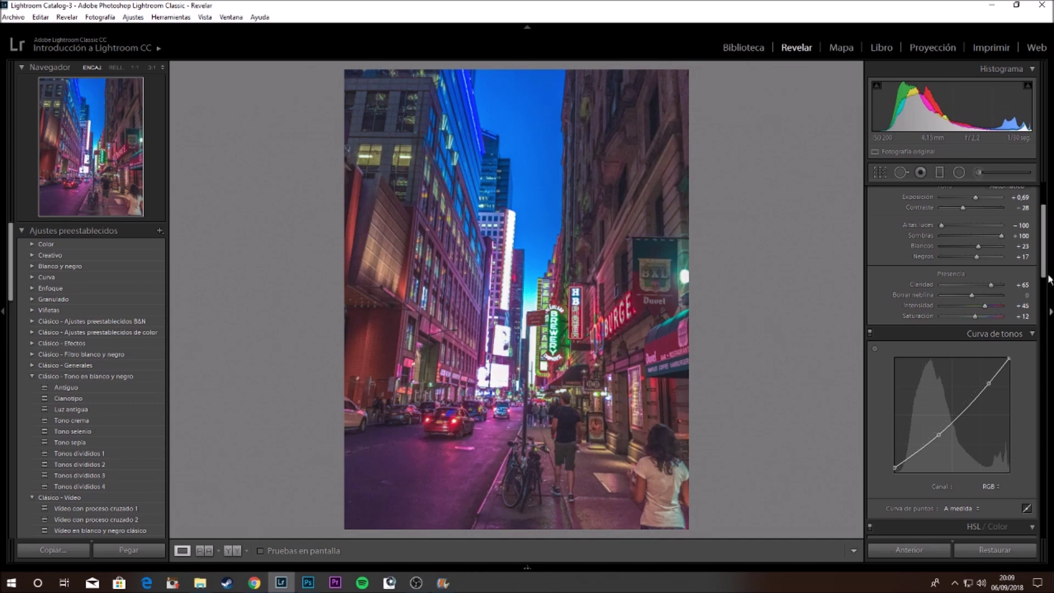
{"action": "scroll", "coordinate": [1037, 325], "scroll_direction": "down", "scroll_amount": 5}
{"action": "scroll", "coordinate": [1033, 328], "scroll_direction": "down", "scroll_amount": 1}
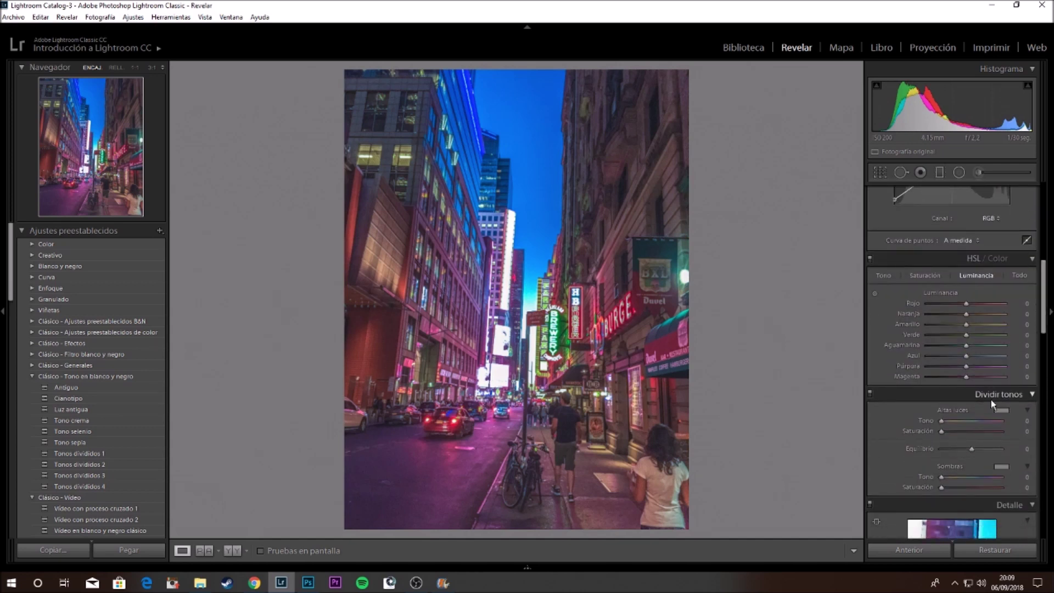
In HSL Hue, set Red +24, Orange -30, Blue -43, Yellow -47 and Purple -77.
{"action": "left_click", "coordinate": [935, 277]}
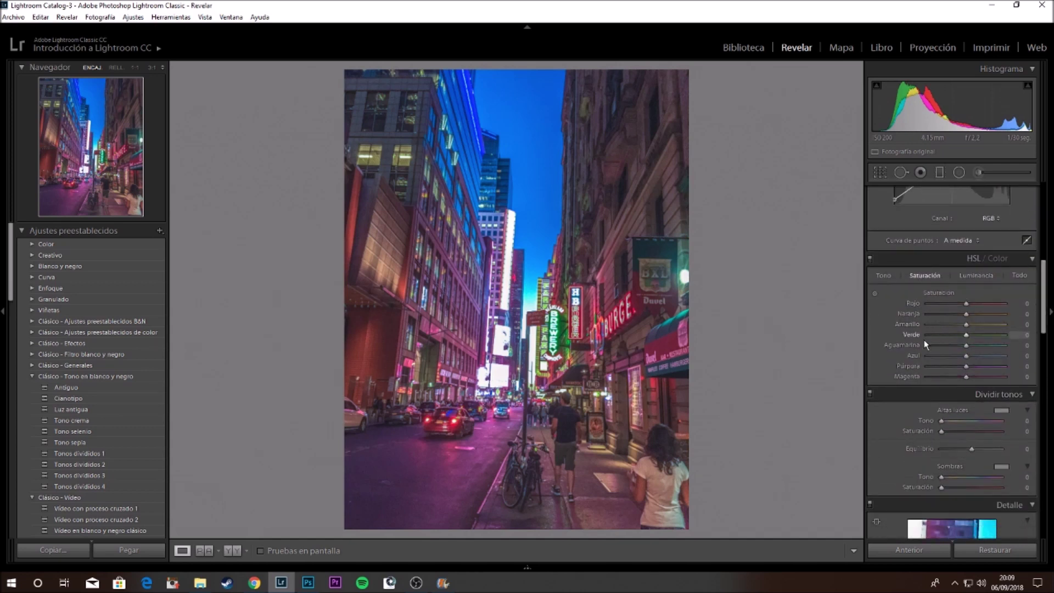
{"action": "left_click", "coordinate": [883, 275]}
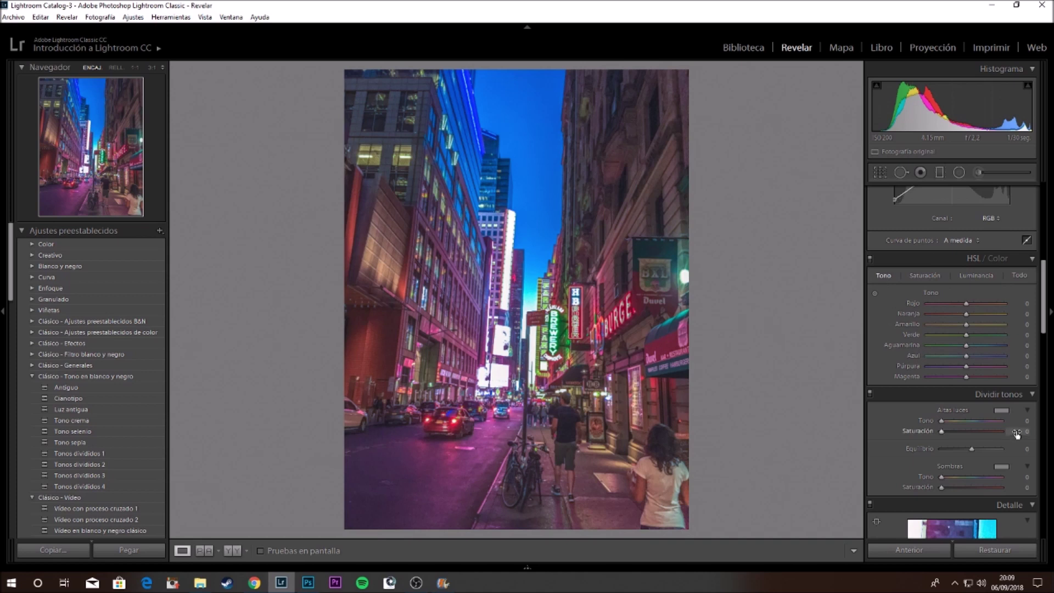
{"action": "left_click_drag", "start_coordinate": [966, 303], "coordinate": [984, 304]}
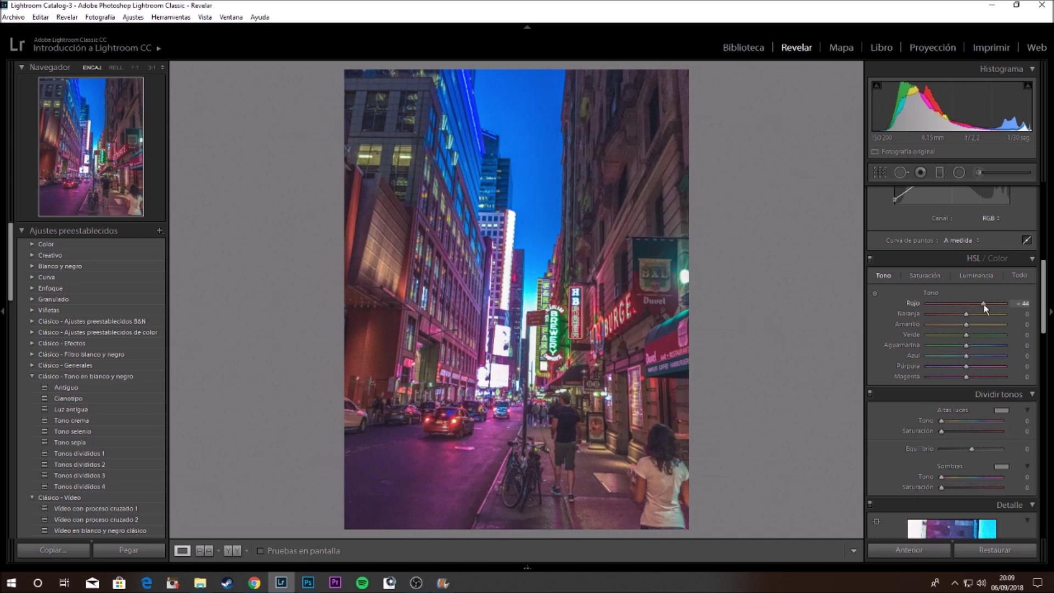
{"action": "mouse_move", "coordinate": [977, 305]}
{"action": "left_mouse_down"}
{"action": "mouse_move", "coordinate": [918, 314]}
{"action": "mouse_move", "coordinate": [951, 316]}
{"action": "left_mouse_up"}
{"action": "left_click_drag", "start_coordinate": [955, 316], "coordinate": [956, 316]}
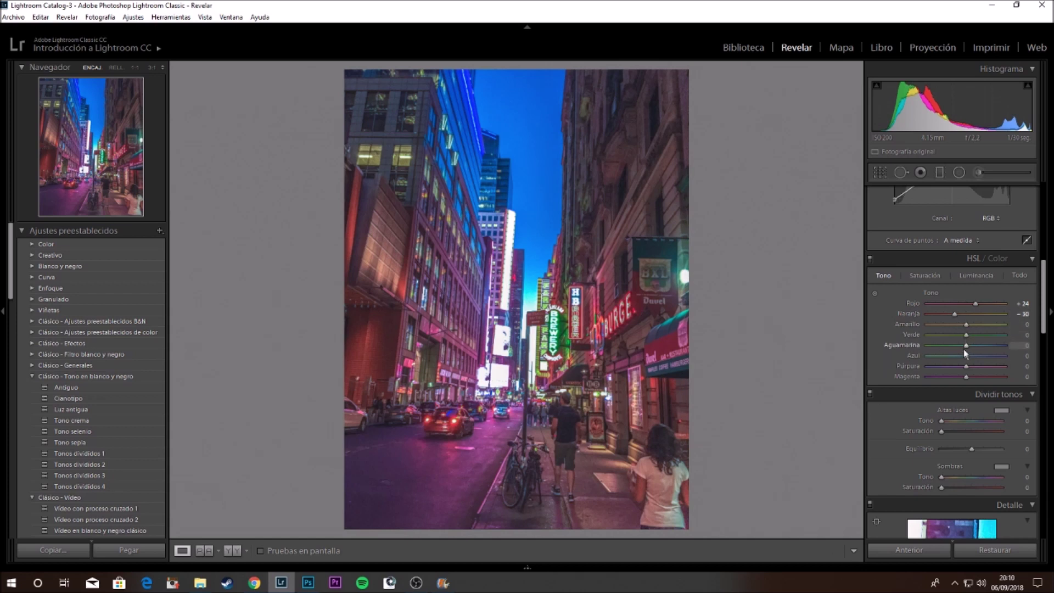
{"action": "left_click_drag", "start_coordinate": [966, 346], "coordinate": [947, 357]}
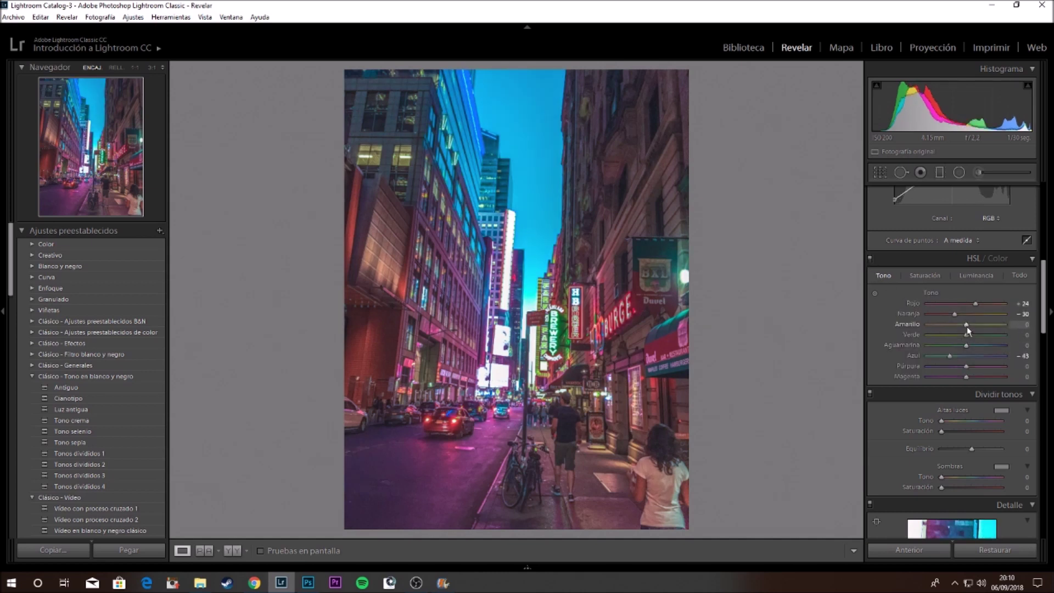
{"action": "left_click_drag", "start_coordinate": [977, 339], "coordinate": [949, 329]}
{"action": "mouse_move", "coordinate": [966, 368]}
{"action": "left_mouse_down"}
{"action": "mouse_move", "coordinate": [934, 372]}
{"action": "mouse_move", "coordinate": [959, 377]}
{"action": "left_mouse_up"}
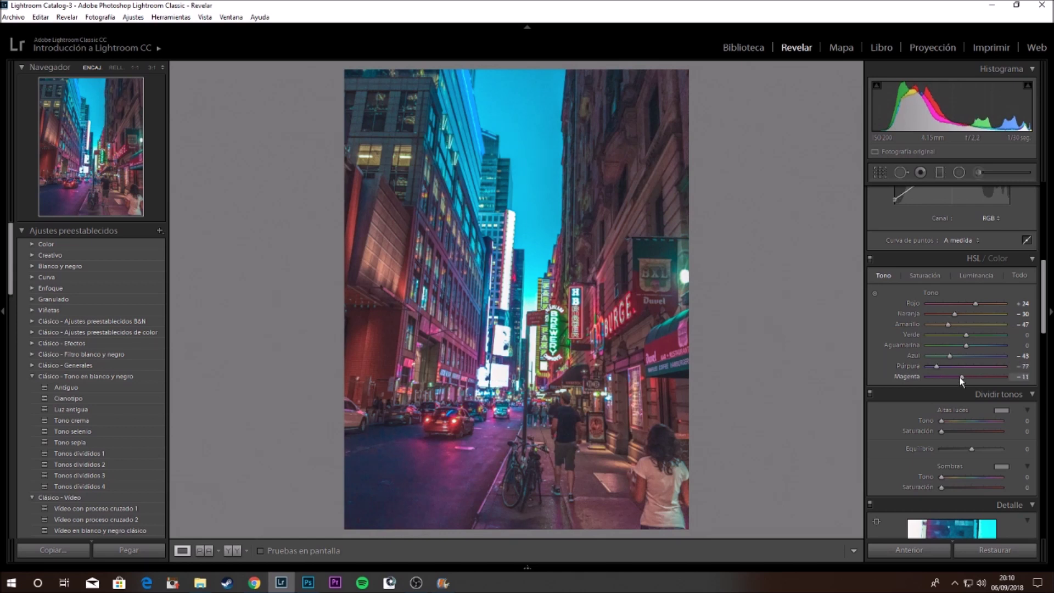
Toggle HSL to compare, then set saturation Red -14, Orange +30 and Yellow +13.
{"action": "left_click", "coordinate": [870, 259]}
{"action": "left_click", "coordinate": [871, 259]}
{"action": "left_click", "coordinate": [930, 276]}
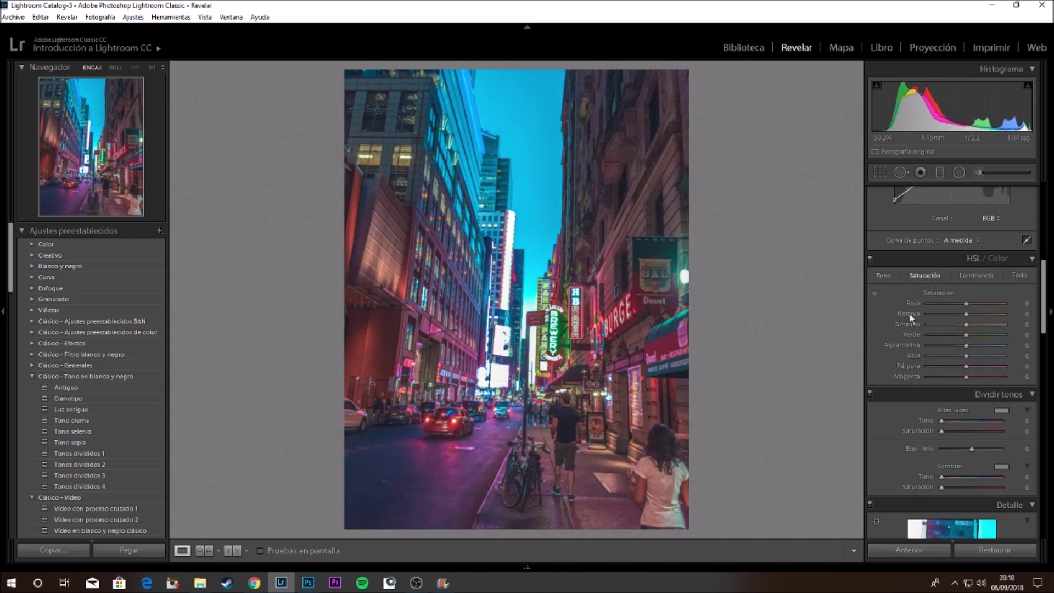
{"action": "mouse_move", "coordinate": [965, 306]}
{"action": "left_mouse_down"}
{"action": "mouse_move", "coordinate": [978, 303]}
{"action": "mouse_move", "coordinate": [961, 307]}
{"action": "mouse_move", "coordinate": [978, 315]}
{"action": "left_mouse_up"}
{"action": "left_click_drag", "start_coordinate": [980, 318], "coordinate": [974, 335]}
{"action": "mouse_move", "coordinate": [966, 345]}
{"action": "left_mouse_down"}
{"action": "mouse_move", "coordinate": [994, 344]}
{"action": "mouse_move", "coordinate": [973, 346]}
{"action": "mouse_move", "coordinate": [968, 361]}
{"action": "left_mouse_up"}
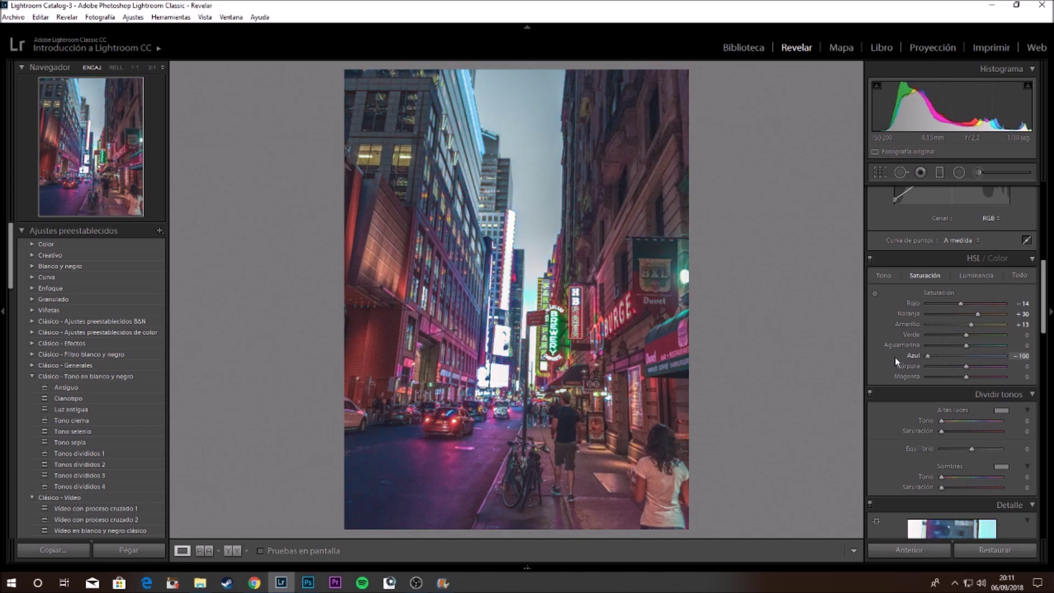
Lower Purple saturation to -26 and Magenta to -41, checking the Before/After view.
{"action": "left_click_drag", "start_coordinate": [963, 370], "coordinate": [956, 369]}
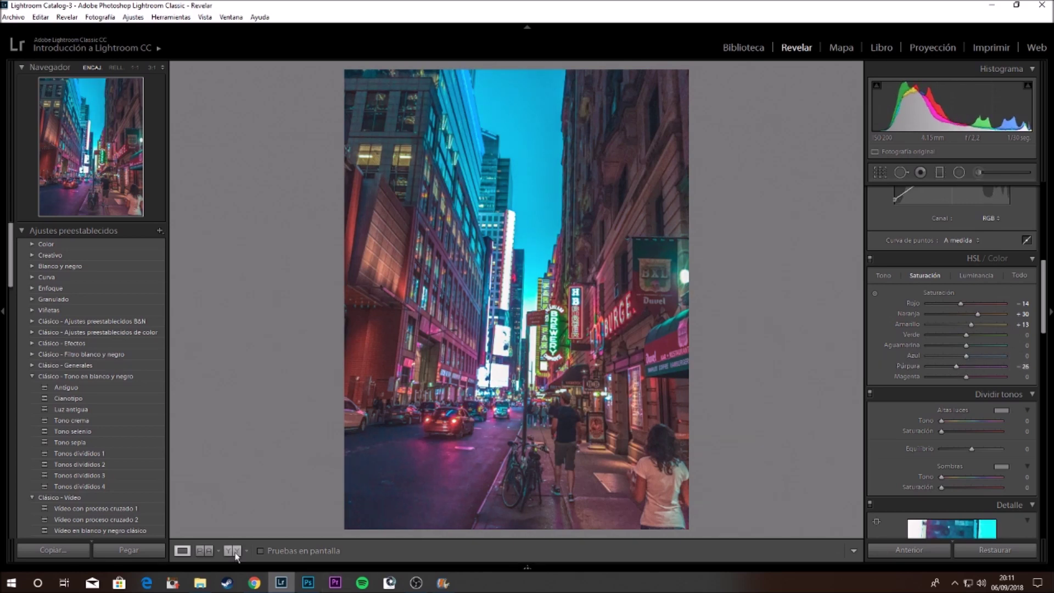
{"action": "left_click", "coordinate": [232, 550]}
{"action": "left_click_drag", "start_coordinate": [966, 377], "coordinate": [959, 377]}
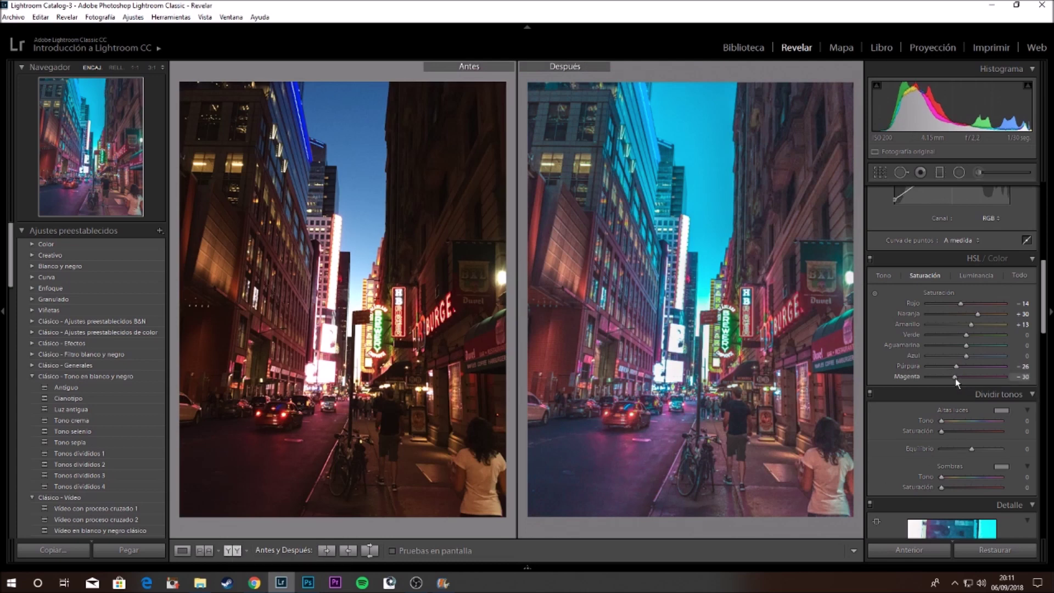
{"action": "left_click_drag", "start_coordinate": [951, 382], "coordinate": [952, 382]}
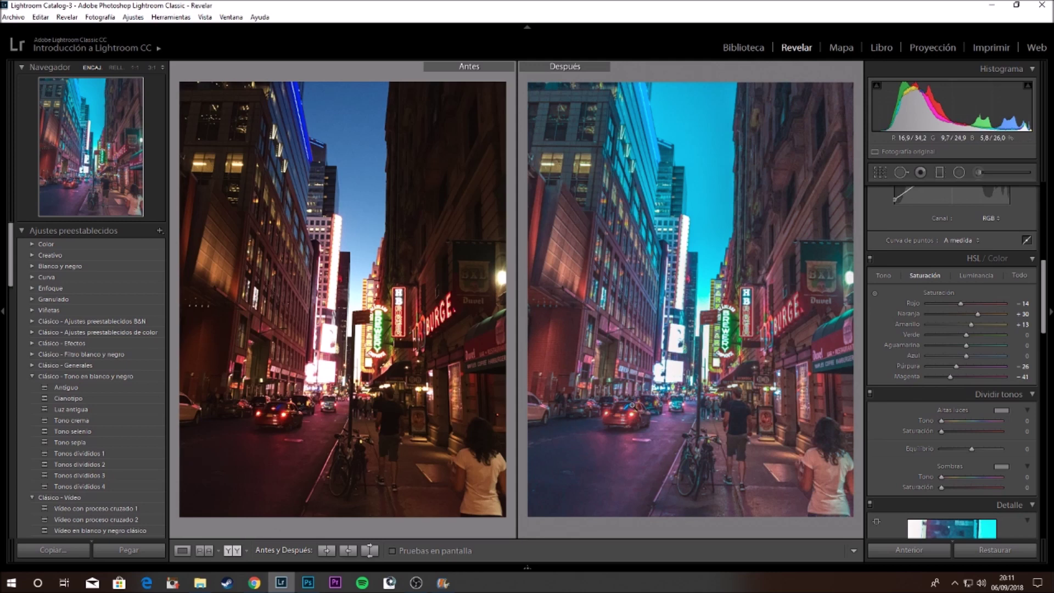
{"action": "left_click", "coordinate": [181, 551]}
{"action": "scroll", "coordinate": [1026, 337], "scroll_direction": "down", "scroll_amount": 2}
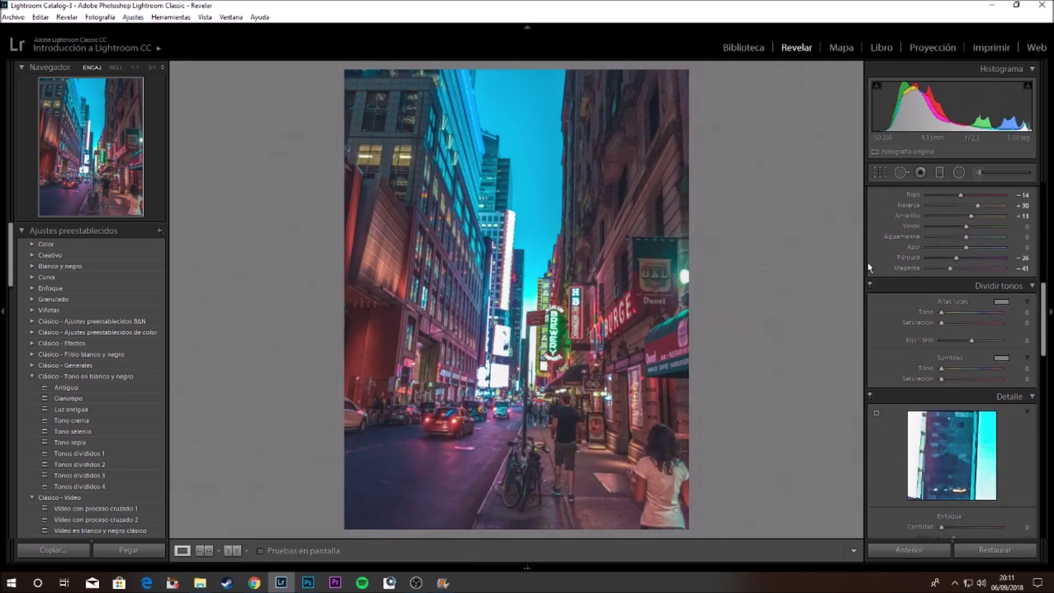
In HSL Luminance, brighten Red to +53, Orange to +19 and Yellow to +76.
{"action": "scroll", "coordinate": [990, 299], "scroll_direction": "up", "scroll_amount": 2}
{"action": "left_click", "coordinate": [975, 278]}
{"action": "scroll", "coordinate": [1046, 303], "scroll_direction": "up", "scroll_amount": 5}
{"action": "mouse_move", "coordinate": [999, 280]}
{"action": "left_mouse_down"}
{"action": "mouse_move", "coordinate": [980, 284]}
{"action": "mouse_move", "coordinate": [1003, 289]}
{"action": "mouse_move", "coordinate": [983, 301]}
{"action": "left_mouse_up"}
{"action": "scroll", "coordinate": [988, 290], "scroll_direction": "down", "scroll_amount": 3}
{"action": "scroll", "coordinate": [977, 291], "scroll_direction": "down", "scroll_amount": 2}
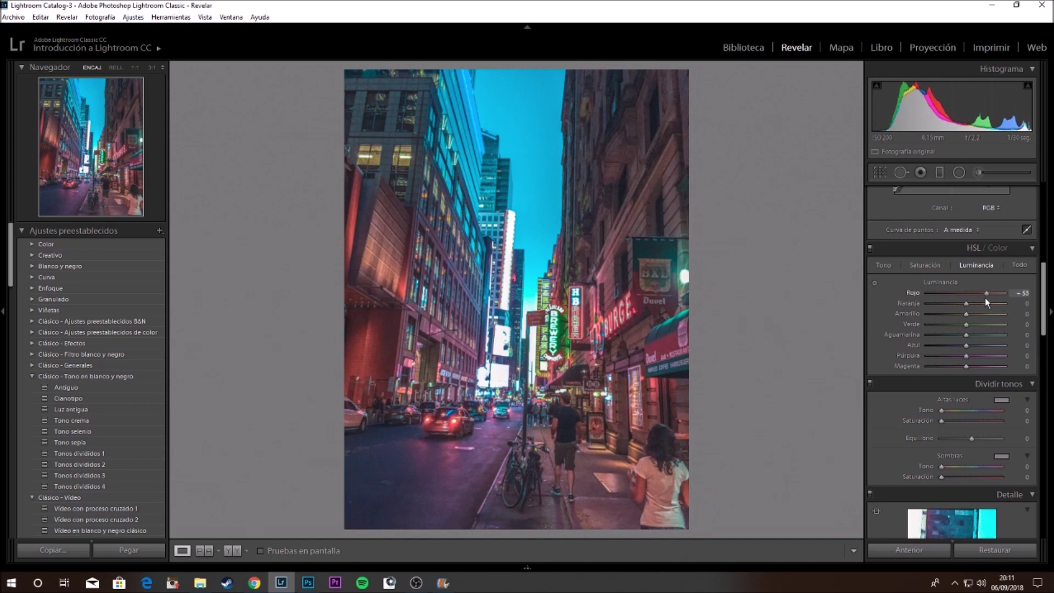
{"action": "mouse_move", "coordinate": [966, 303]}
{"action": "left_mouse_down"}
{"action": "mouse_move", "coordinate": [967, 314]}
{"action": "mouse_move", "coordinate": [990, 318]}
{"action": "left_mouse_up"}
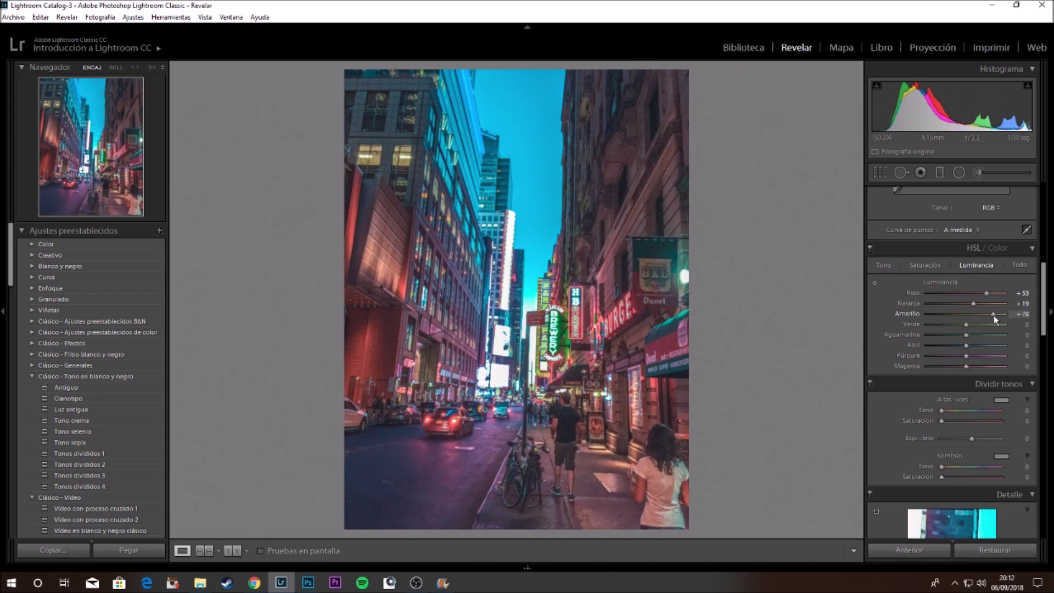
{"action": "left_click_drag", "start_coordinate": [995, 315], "coordinate": [996, 315]}
Raise Green slightly, Aqua to +33, Purple to +19 and Magenta to +100, then toggle HSL to compare.
{"action": "left_click_drag", "start_coordinate": [966, 324], "coordinate": [967, 336]}
{"action": "left_click_drag", "start_coordinate": [969, 336], "coordinate": [972, 345]}
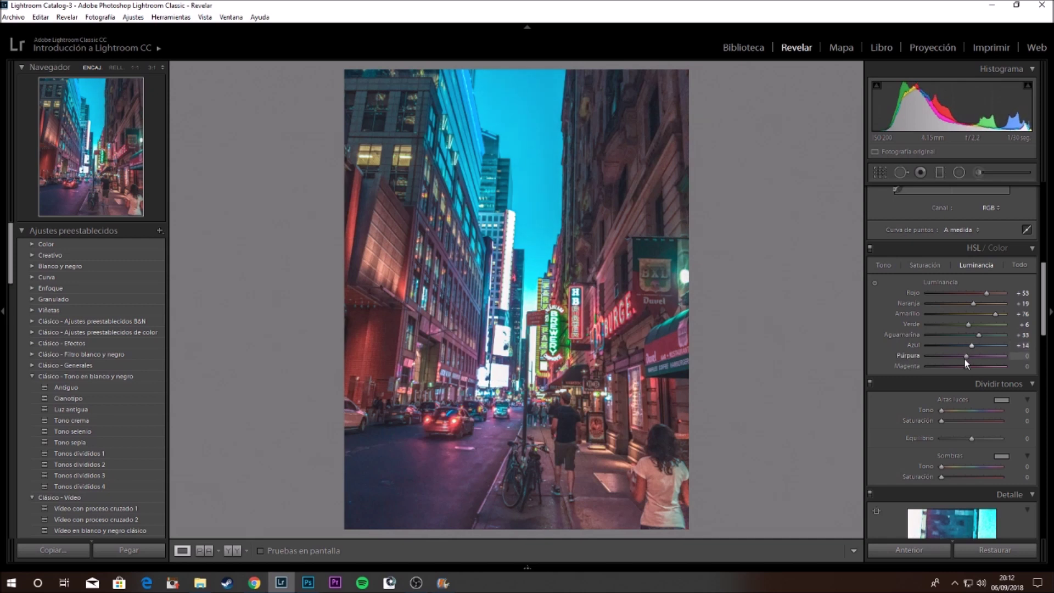
{"action": "left_click_drag", "start_coordinate": [969, 357], "coordinate": [973, 358]}
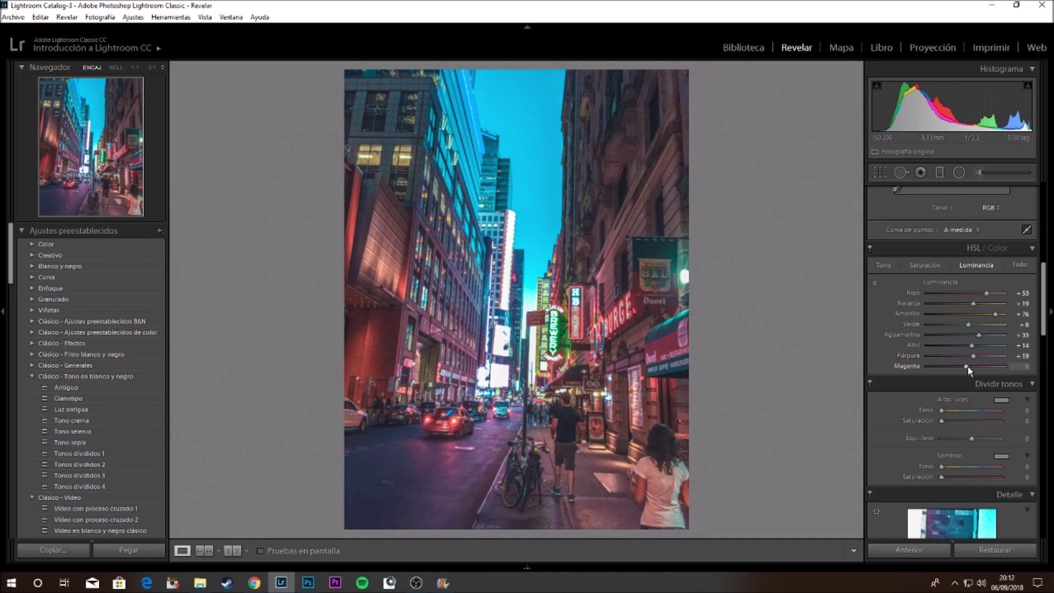
{"action": "left_click_drag", "start_coordinate": [967, 366], "coordinate": [1022, 371]}
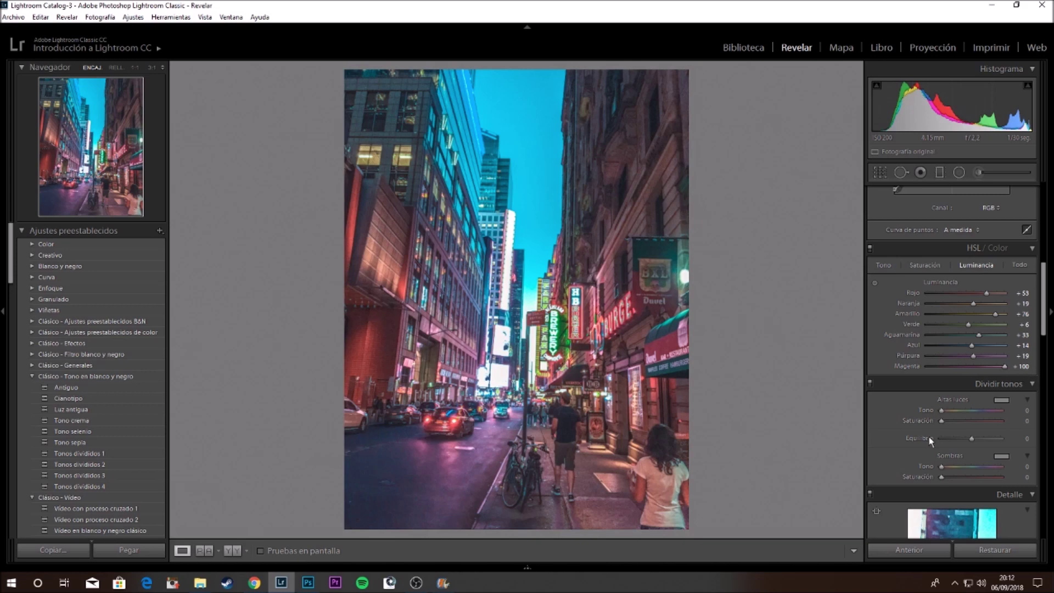
{"action": "left_click", "coordinate": [869, 249]}
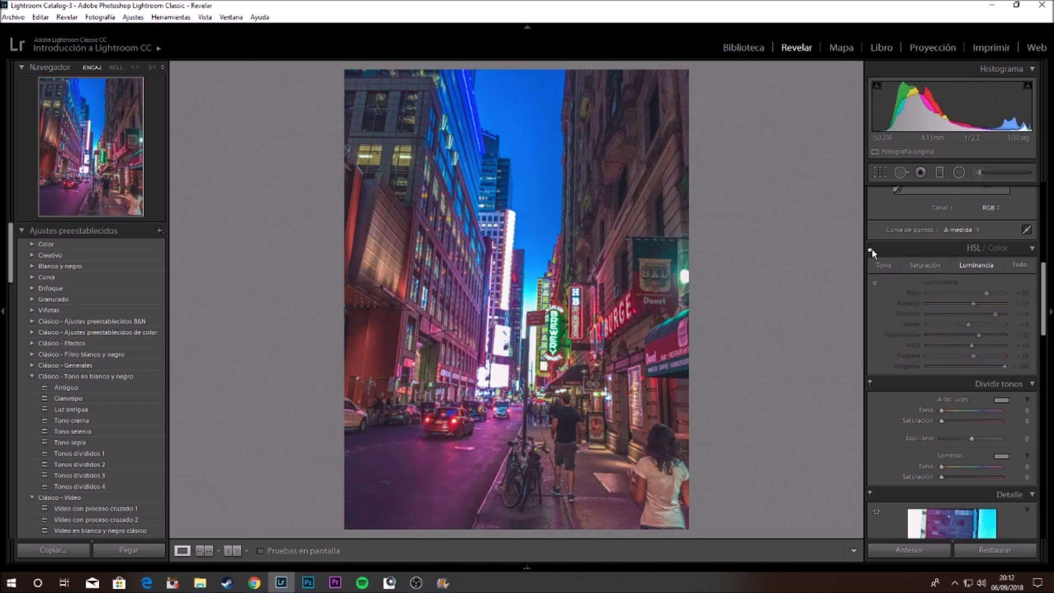
{"action": "left_click", "coordinate": [870, 249]}
Max out Split Toning highlight and shadow saturation to preview hues, then reset shadow saturation.
{"action": "scroll", "coordinate": [939, 338], "scroll_direction": "down", "scroll_amount": 1}
{"action": "scroll", "coordinate": [940, 338], "scroll_direction": "down", "scroll_amount": 1}
{"action": "left_click_drag", "start_coordinate": [941, 349], "coordinate": [1003, 349]}
{"action": "left_click_drag", "start_coordinate": [940, 405], "coordinate": [1003, 405]}
{"action": "mouse_move", "coordinate": [1001, 349]}
{"action": "left_mouse_down"}
{"action": "mouse_move", "coordinate": [953, 349]}
{"action": "mouse_move", "coordinate": [1003, 352]}
{"action": "left_mouse_up"}
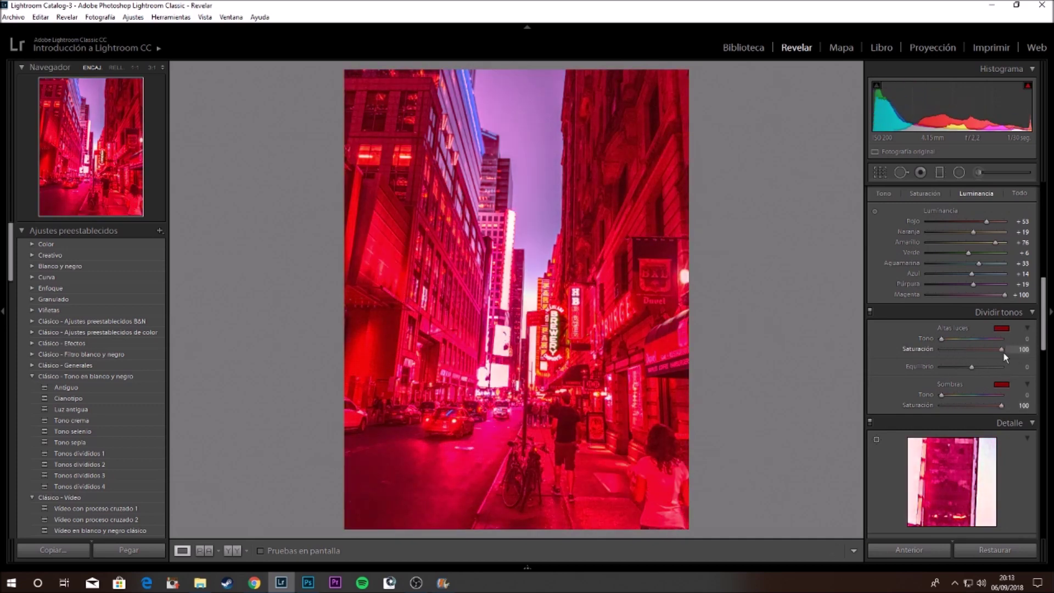
{"action": "double_click", "coordinate": [918, 405]}
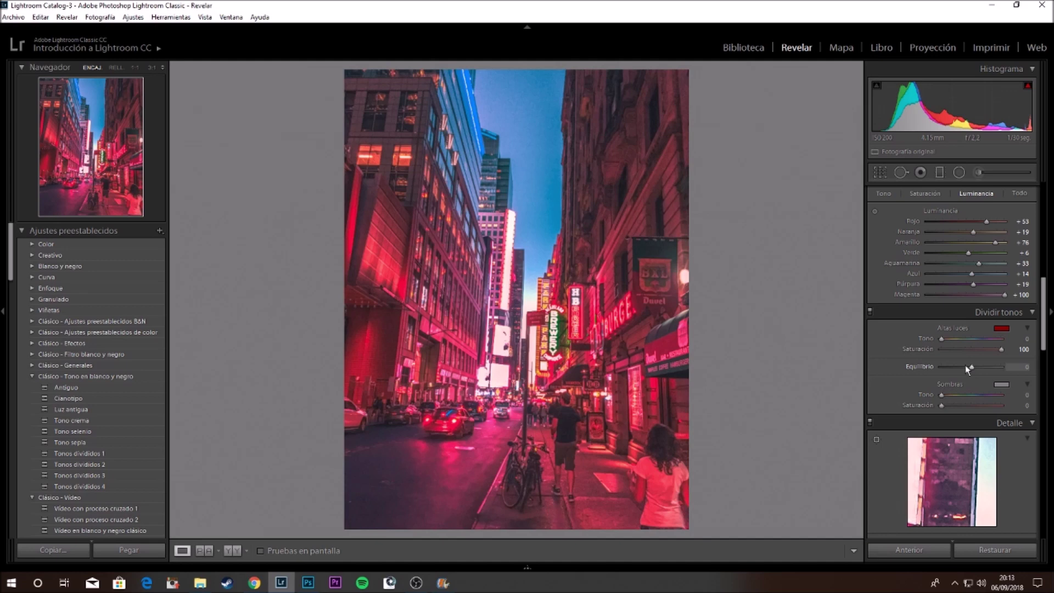
Tint the highlights gold with Hue 46 and Saturation 6.
{"action": "left_click_drag", "start_coordinate": [941, 339], "coordinate": [948, 341]}
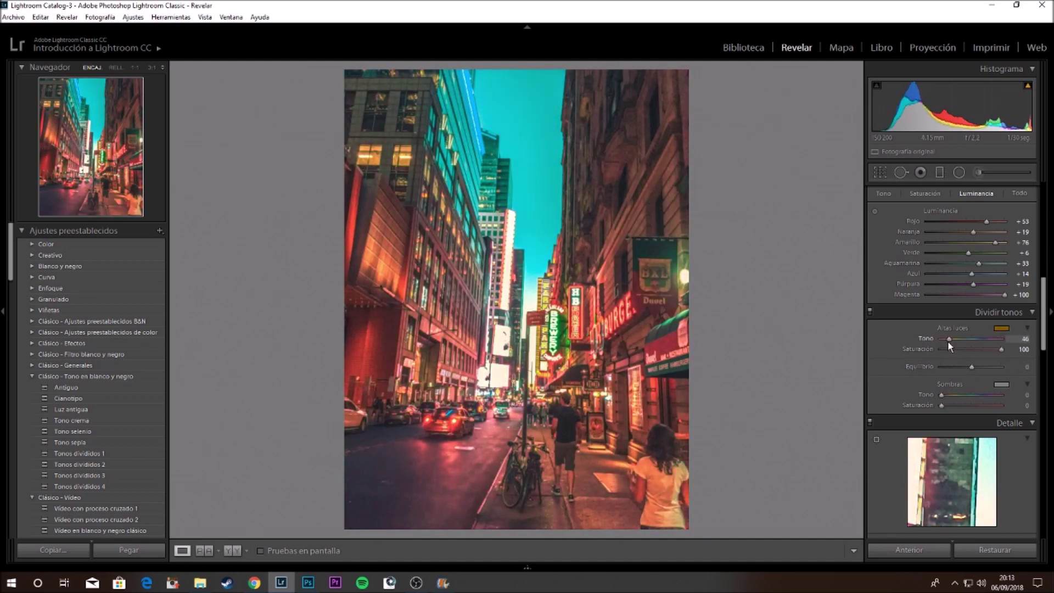
{"action": "left_click_drag", "start_coordinate": [999, 349], "coordinate": [940, 355]}
{"action": "left_click_drag", "start_coordinate": [944, 350], "coordinate": [945, 349]}
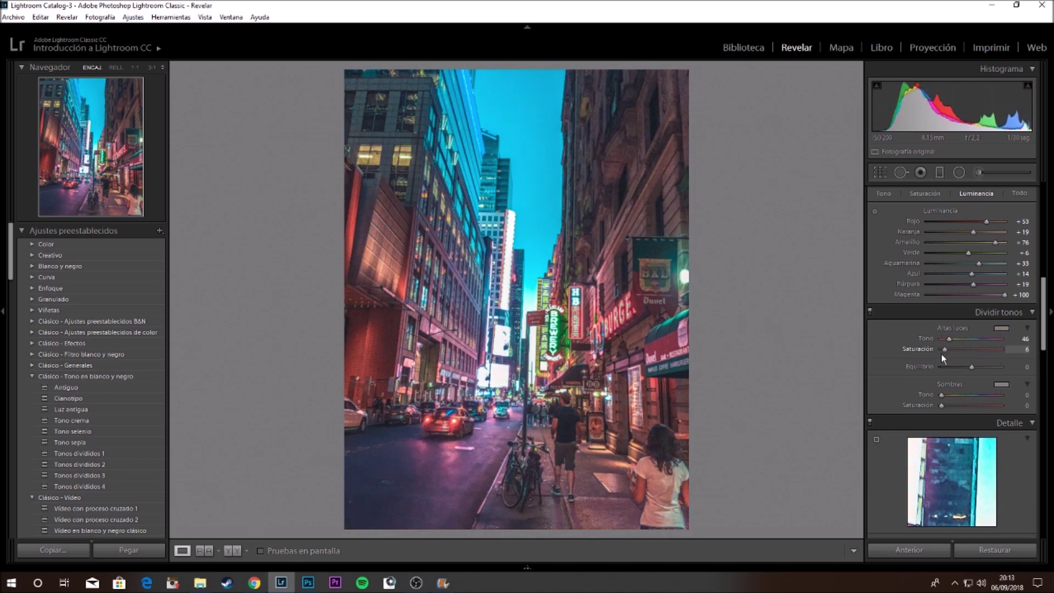
Tint the shadows blue with Hue 234 and Saturation 20, and set Balance to +16.
{"action": "left_click_drag", "start_coordinate": [971, 406], "coordinate": [1002, 406]}
{"action": "mouse_move", "coordinate": [942, 396]}
{"action": "left_mouse_down"}
{"action": "mouse_move", "coordinate": [981, 397]}
{"action": "mouse_move", "coordinate": [980, 412]}
{"action": "mouse_move", "coordinate": [952, 413]}
{"action": "left_mouse_up"}
{"action": "left_click_drag", "start_coordinate": [966, 376], "coordinate": [974, 378]}
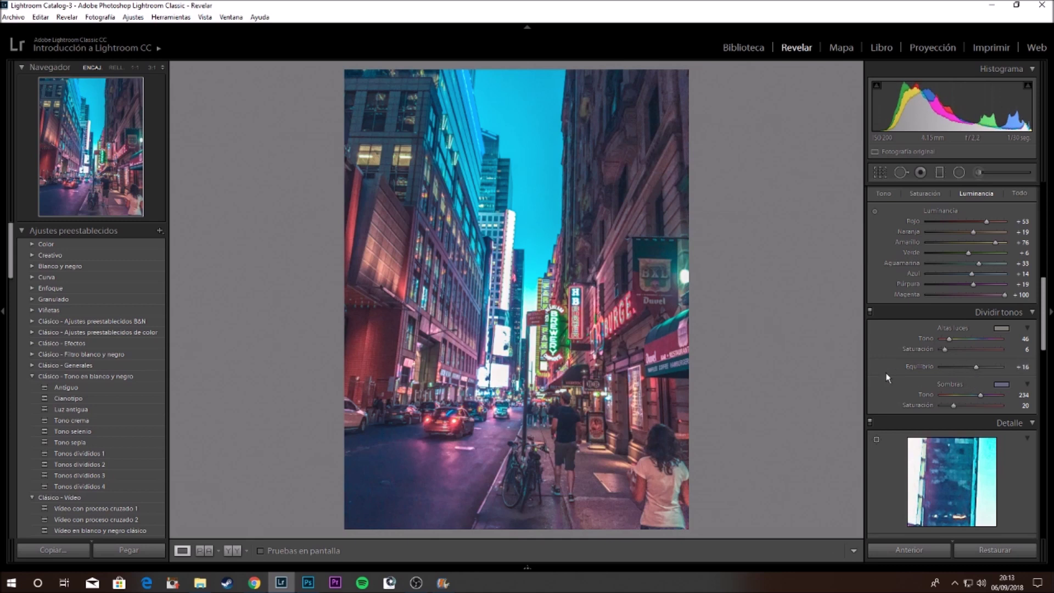
{"action": "left_click_drag", "start_coordinate": [975, 367], "coordinate": [1018, 367]}
Sharpen with Amount 37, Detail 19 and Masking 35.
{"action": "scroll", "coordinate": [1023, 343], "scroll_direction": "down", "scroll_amount": 5}
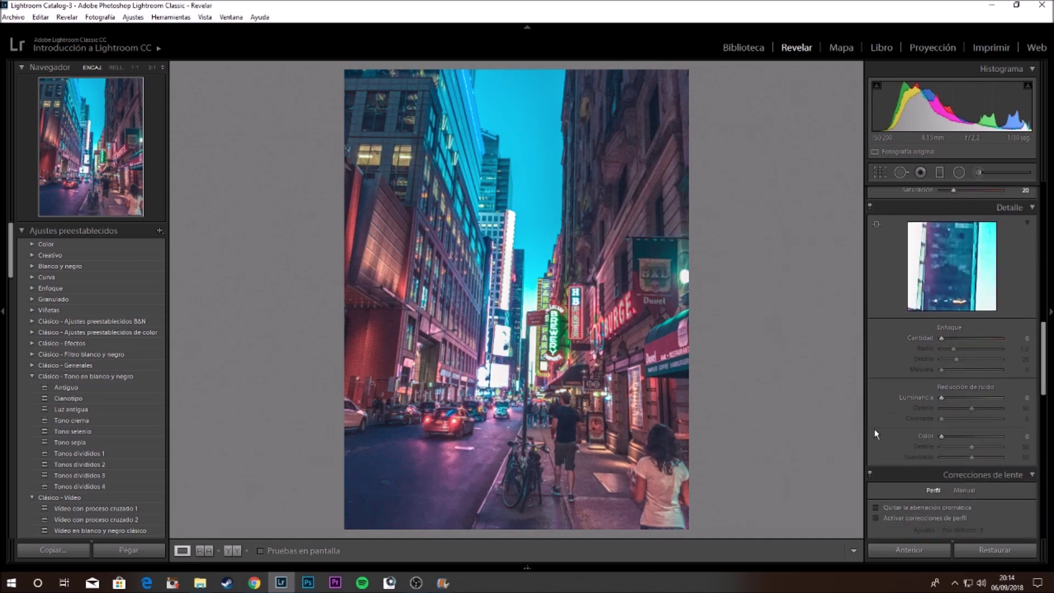
{"action": "mouse_move", "coordinate": [948, 338]}
{"action": "left_mouse_down"}
{"action": "mouse_move", "coordinate": [959, 344]}
{"action": "mouse_move", "coordinate": [949, 372]}
{"action": "mouse_move", "coordinate": [962, 372]}
{"action": "left_mouse_up"}
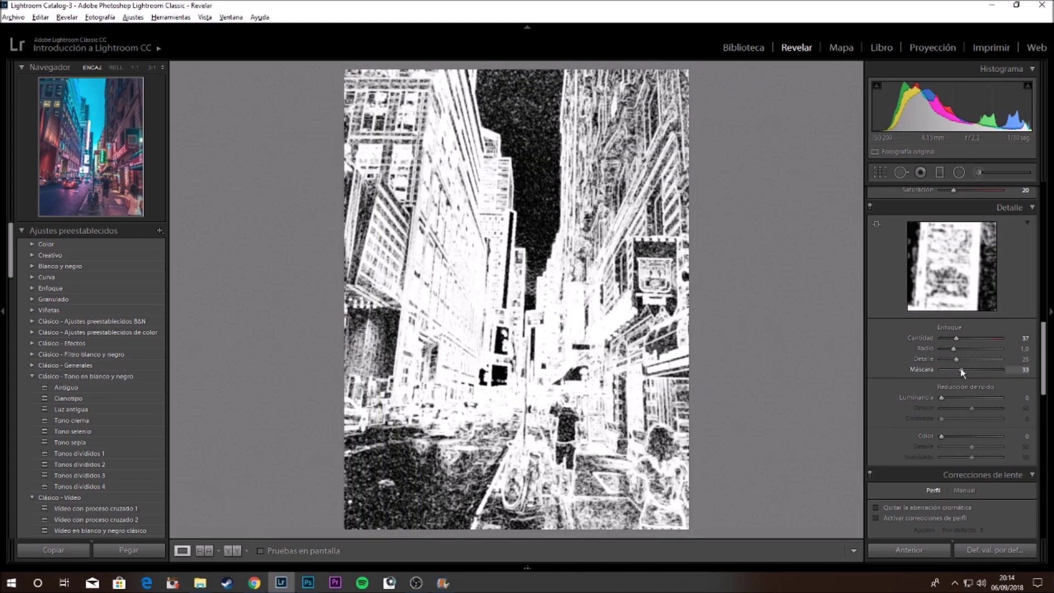
{"action": "left_click_drag", "start_coordinate": [956, 359], "coordinate": [953, 360]}
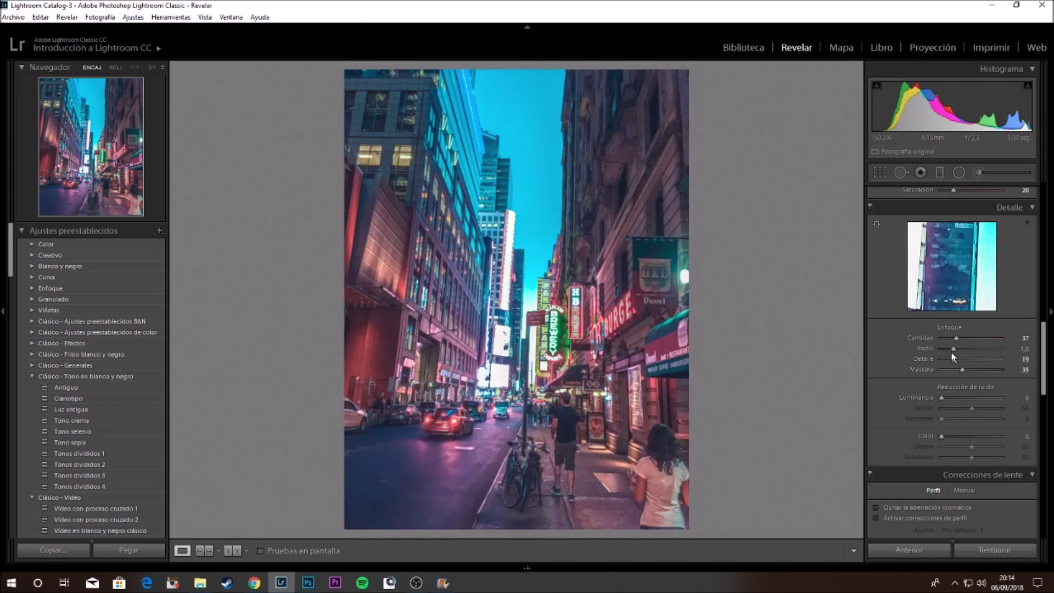
Set Noise Reduction Luminance 4, Detail 12, Contrast 12 and Color 24.
{"action": "scroll", "coordinate": [952, 354], "scroll_direction": "down", "scroll_amount": 3}
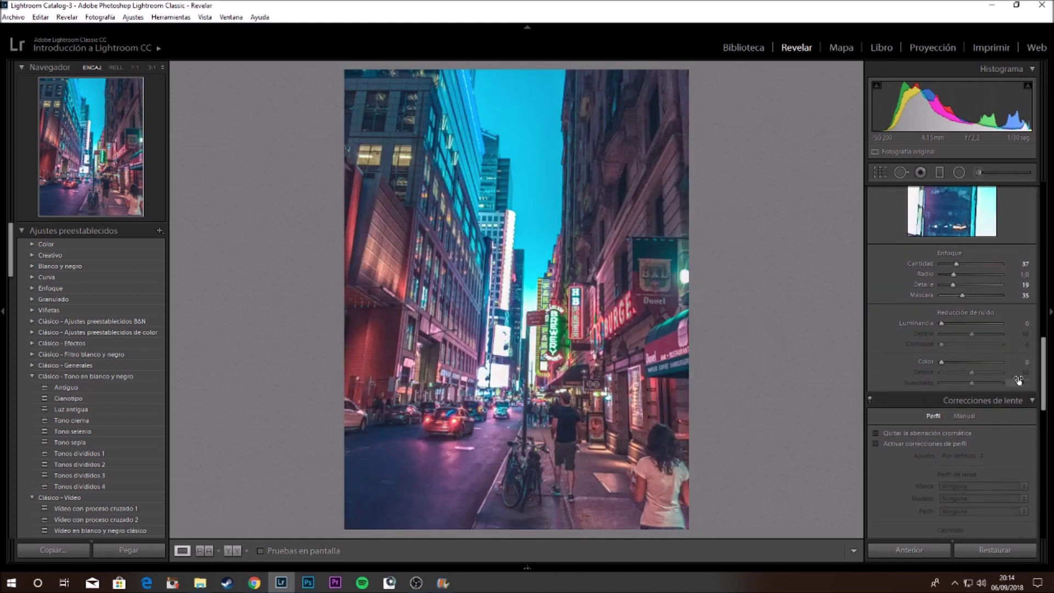
{"action": "left_click_drag", "start_coordinate": [944, 322], "coordinate": [946, 326]}
{"action": "left_click", "coordinate": [1024, 333]}
{"action": "type", "text": "1212"}
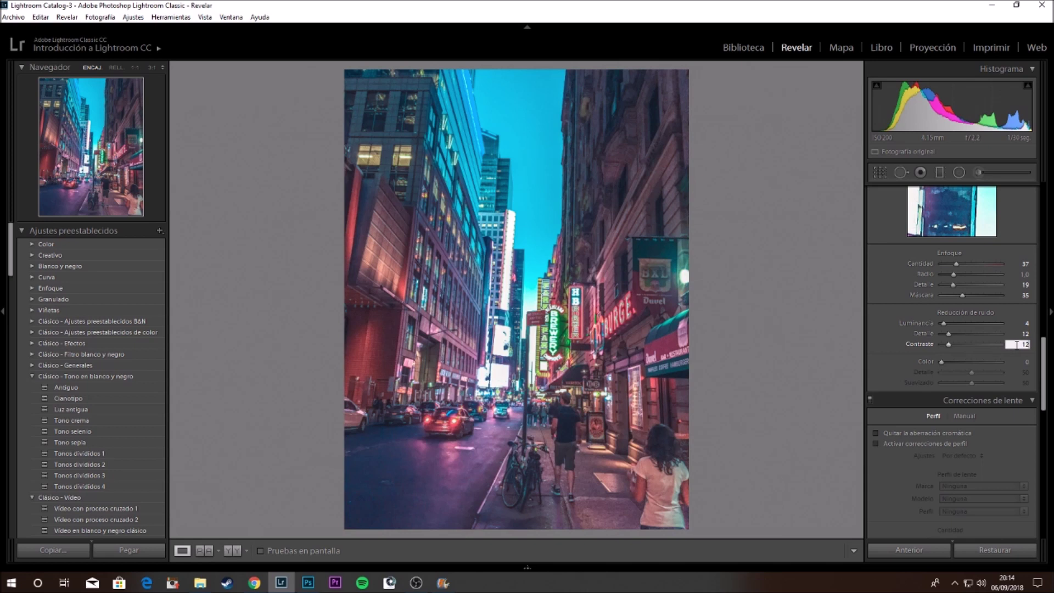
{"action": "type", "text": "24"}
{"action": "key", "text": "Return"}
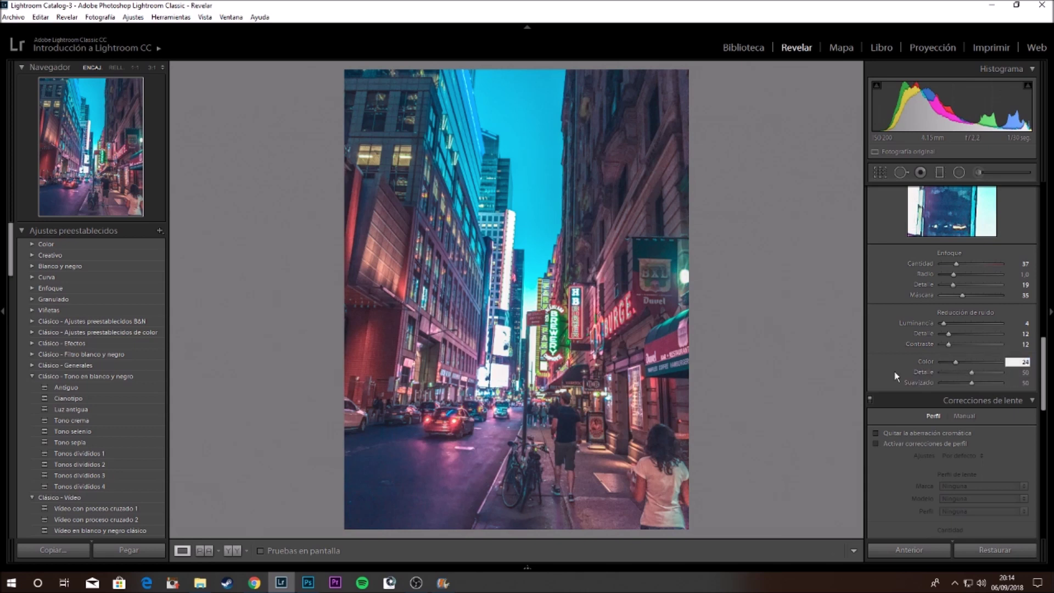
{"action": "scroll", "coordinate": [1033, 406], "scroll_direction": "down", "scroll_amount": 3}
{"action": "left_click", "coordinate": [875, 345]}
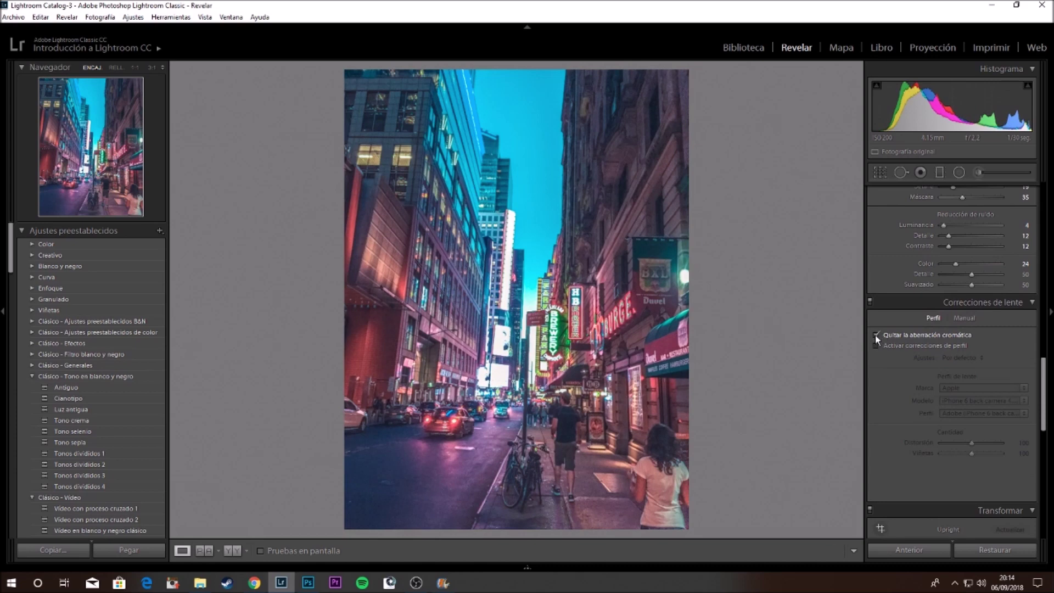
In Calibration, raise Red Primary Saturation to +23 and cut Green Primary Saturation to -28.
{"action": "scroll", "coordinate": [1026, 470], "scroll_direction": "down", "scroll_amount": 6}
{"action": "scroll", "coordinate": [1034, 493], "scroll_direction": "down", "scroll_amount": 5}
{"action": "scroll", "coordinate": [1034, 493], "scroll_direction": "down", "scroll_amount": 3}
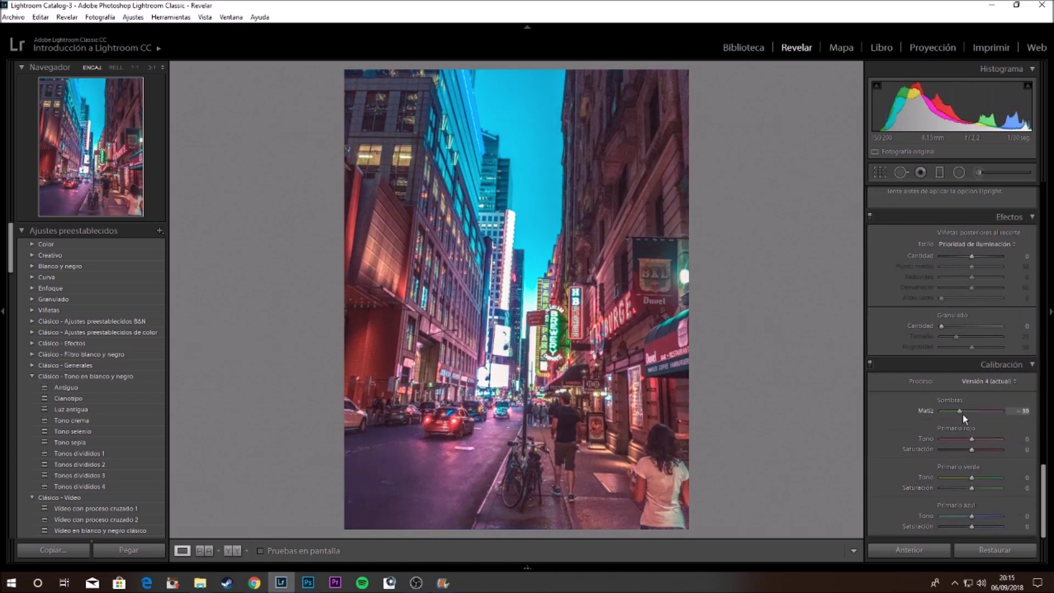
{"action": "left_click_drag", "start_coordinate": [972, 449], "coordinate": [980, 450]}
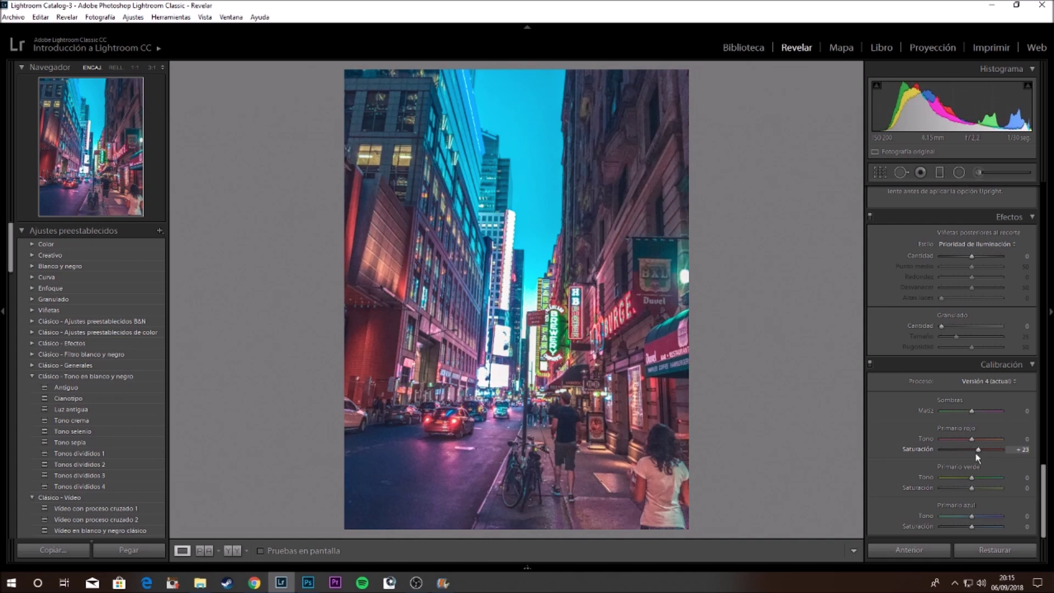
{"action": "mouse_move", "coordinate": [972, 488]}
{"action": "left_mouse_down"}
{"action": "mouse_move", "coordinate": [995, 488]}
{"action": "mouse_move", "coordinate": [955, 489]}
{"action": "mouse_move", "coordinate": [964, 489]}
{"action": "left_mouse_up"}
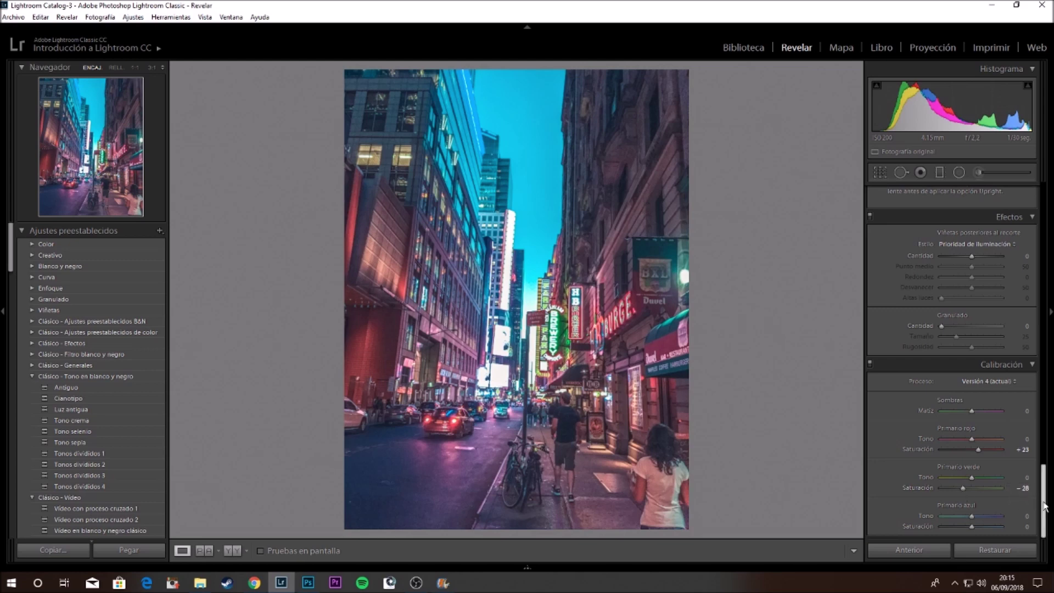
{"action": "scroll", "coordinate": [1034, 519], "scroll_direction": "up", "scroll_amount": 10}
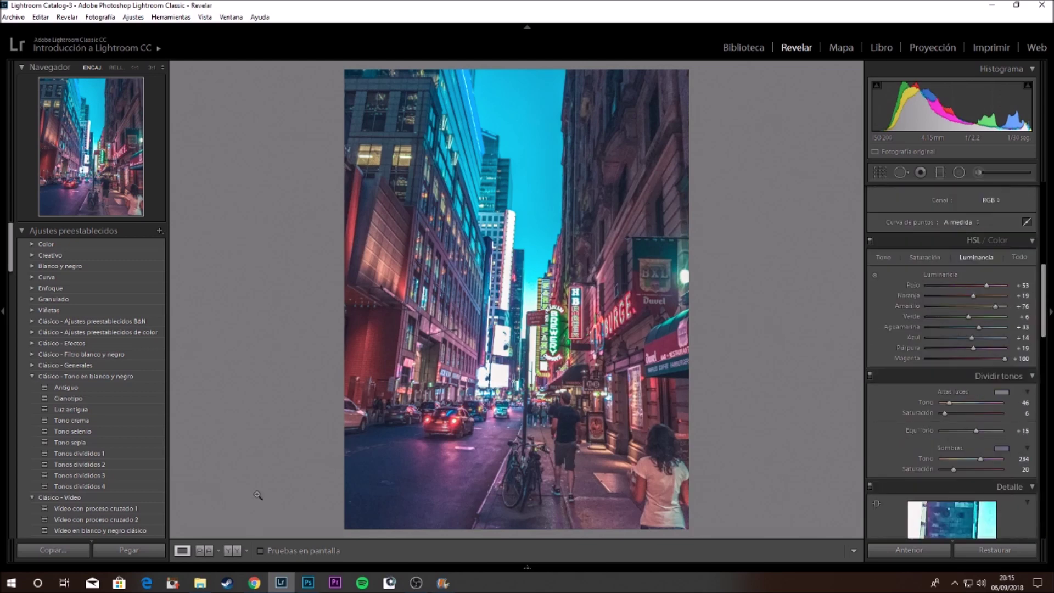
Show the photo in side-by-side Before/After view and raise Contrast to +25.
{"action": "left_click", "coordinate": [232, 550]}
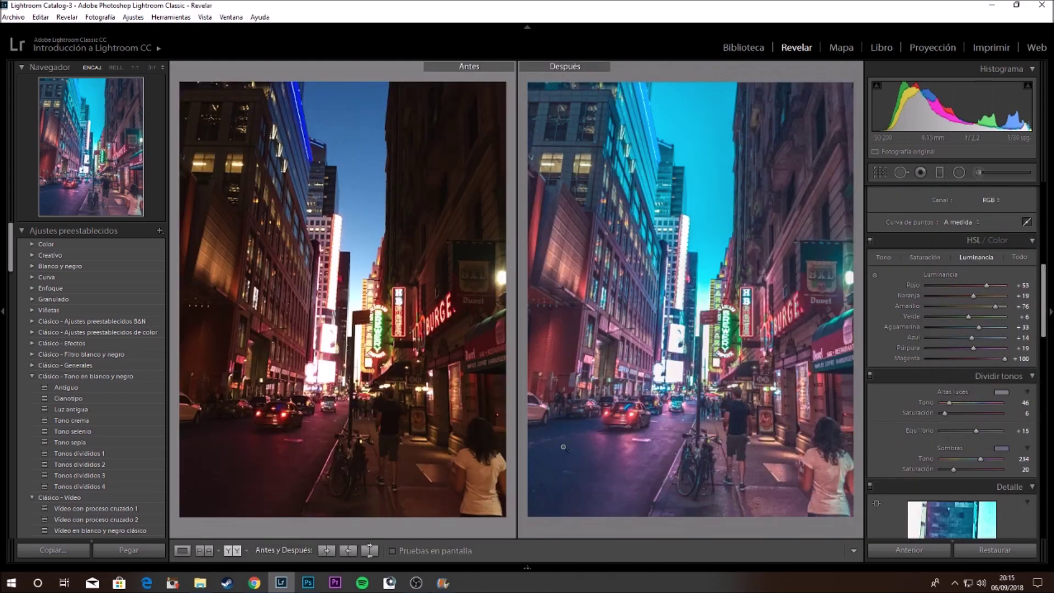
{"action": "scroll", "coordinate": [1030, 253], "scroll_direction": "up", "scroll_amount": 5}
{"action": "scroll", "coordinate": [1029, 253], "scroll_direction": "up", "scroll_amount": 3}
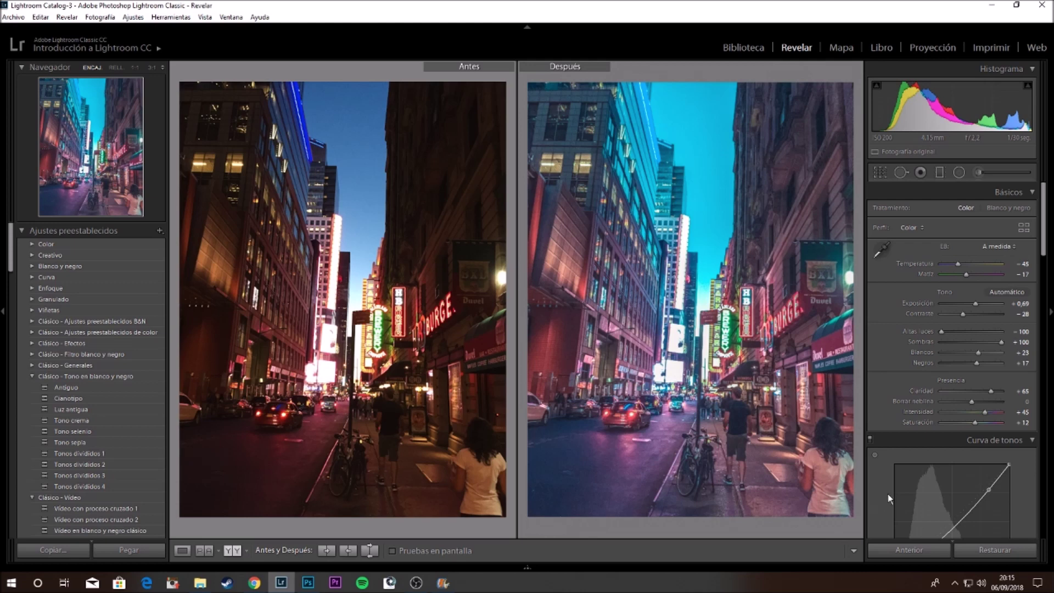
{"action": "mouse_move", "coordinate": [964, 313]}
{"action": "left_mouse_down"}
{"action": "mouse_move", "coordinate": [990, 317]}
{"action": "mouse_move", "coordinate": [982, 318]}
{"action": "left_mouse_up"}
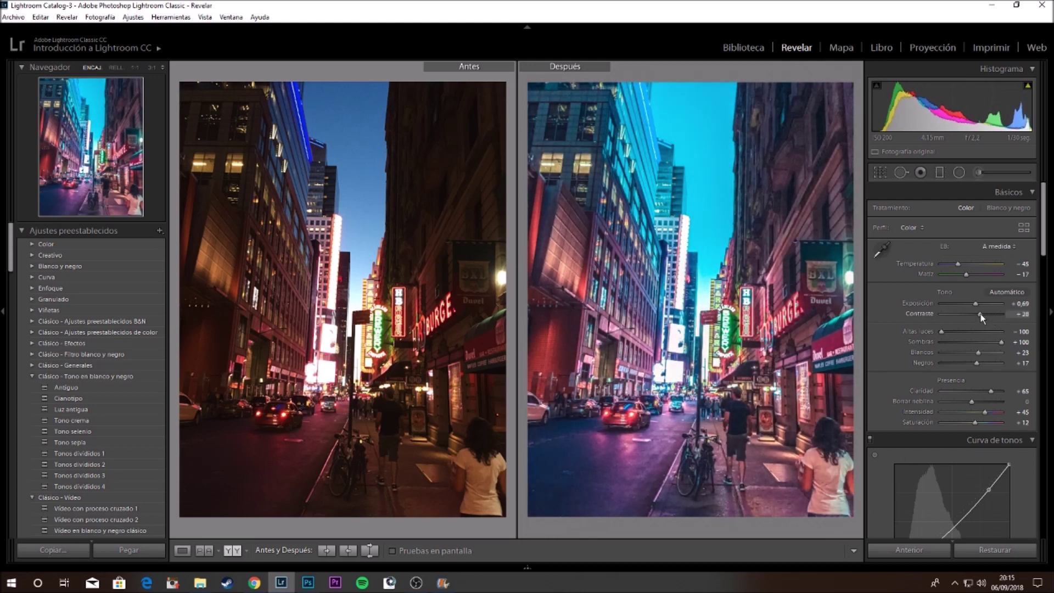
Zoom in on the neon signs, compare before/after again, and end on the single edited photo.
{"action": "left_click", "coordinate": [181, 550]}
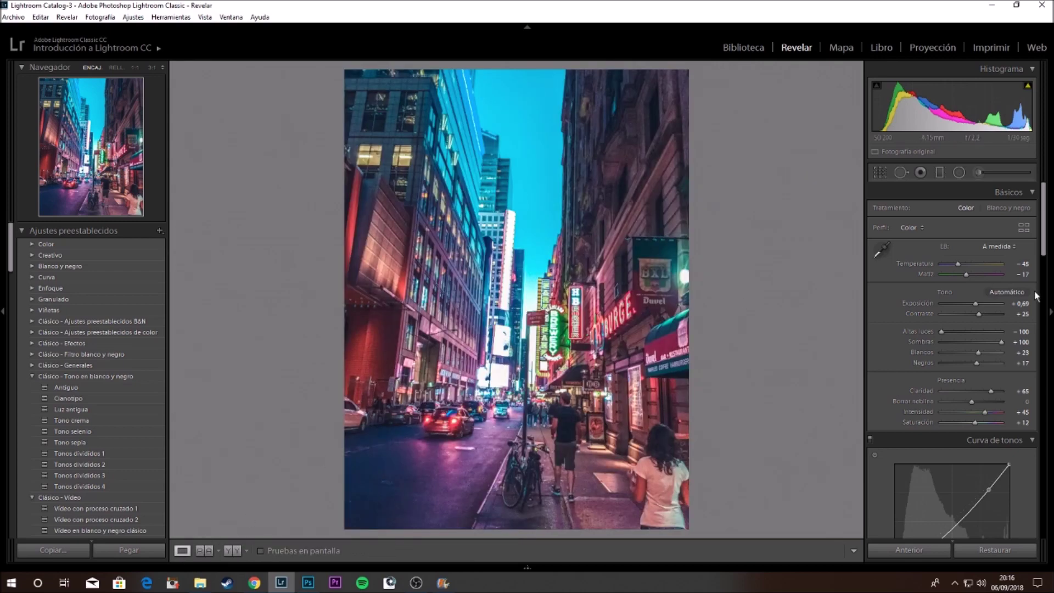
{"action": "left_click", "coordinate": [549, 338]}
{"action": "left_click", "coordinate": [549, 337]}
{"action": "left_click", "coordinate": [232, 550]}
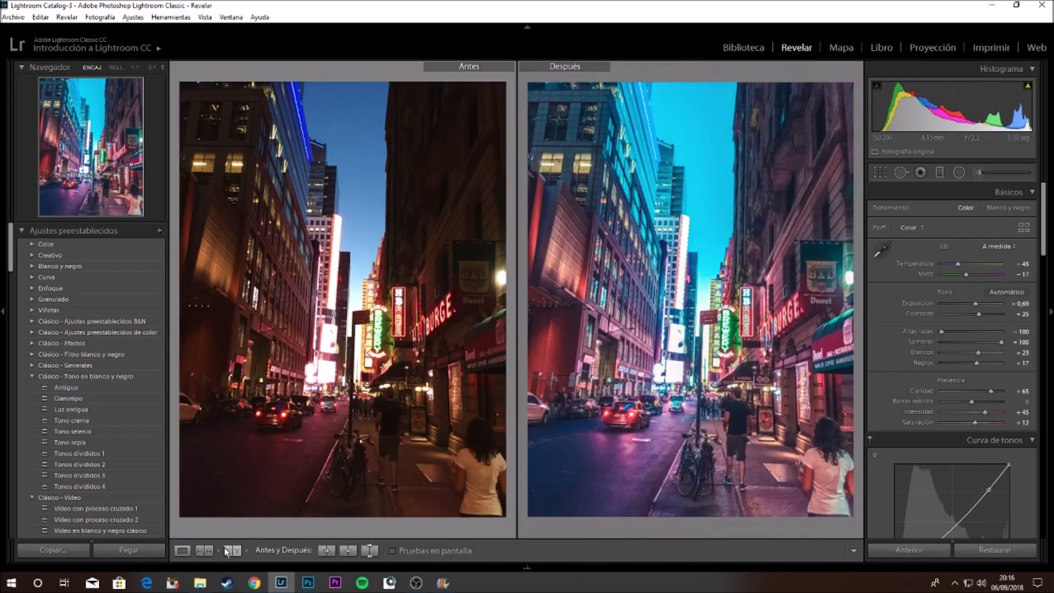
{"action": "left_click", "coordinate": [182, 551]}
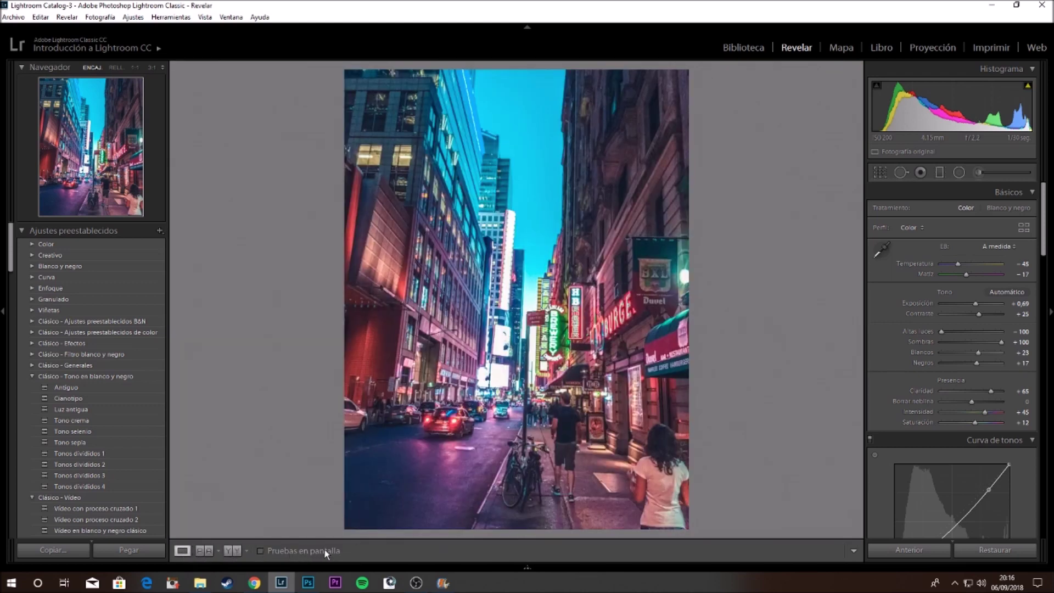